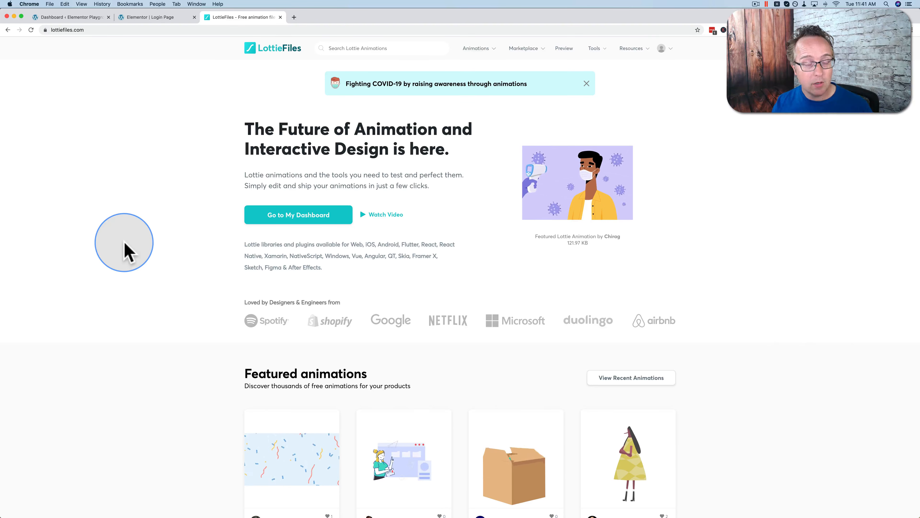
Look over the featured animations on the LottieFiles home page and show the login page in the Elementor editor.
scroll(214, 261, down, 6)
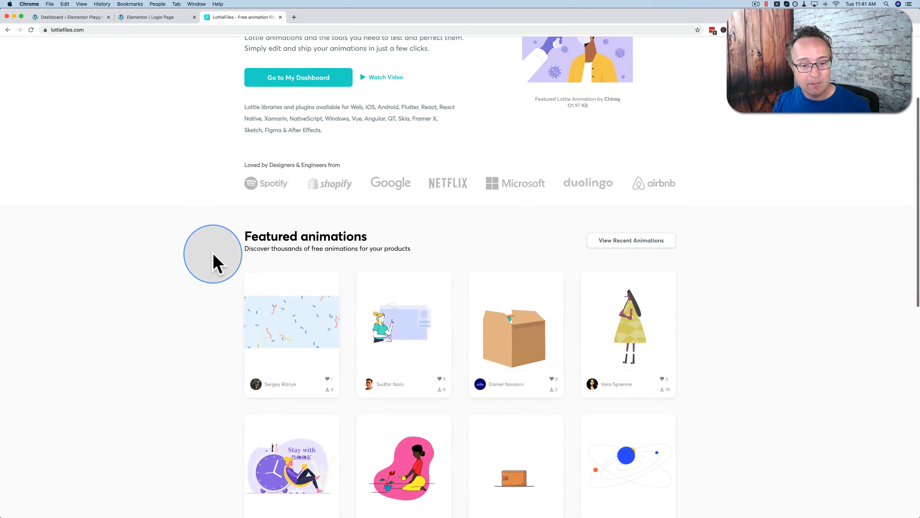
scroll(213, 261, down, 3)
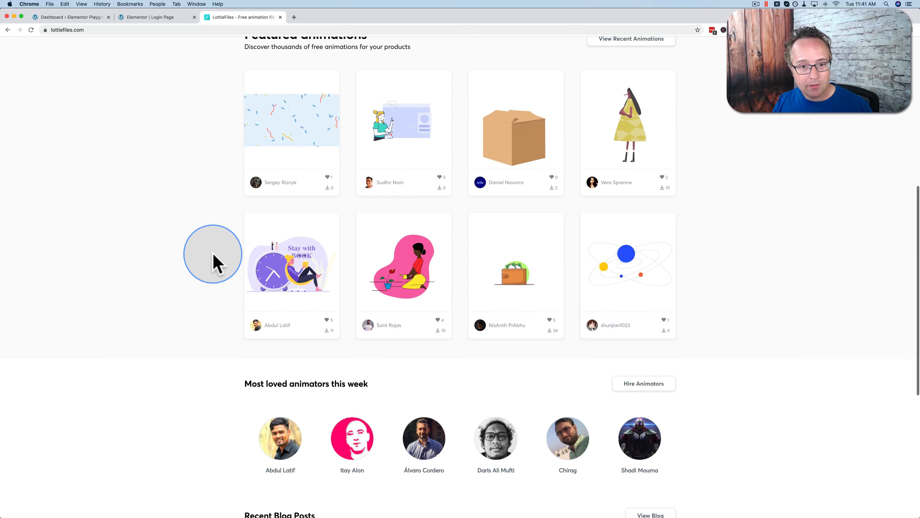
scroll(214, 263, up, 10)
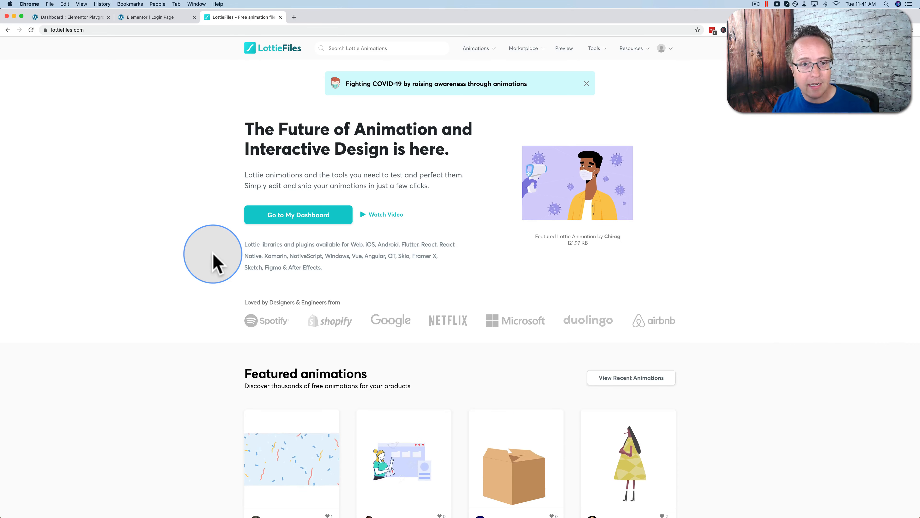
click(144, 19)
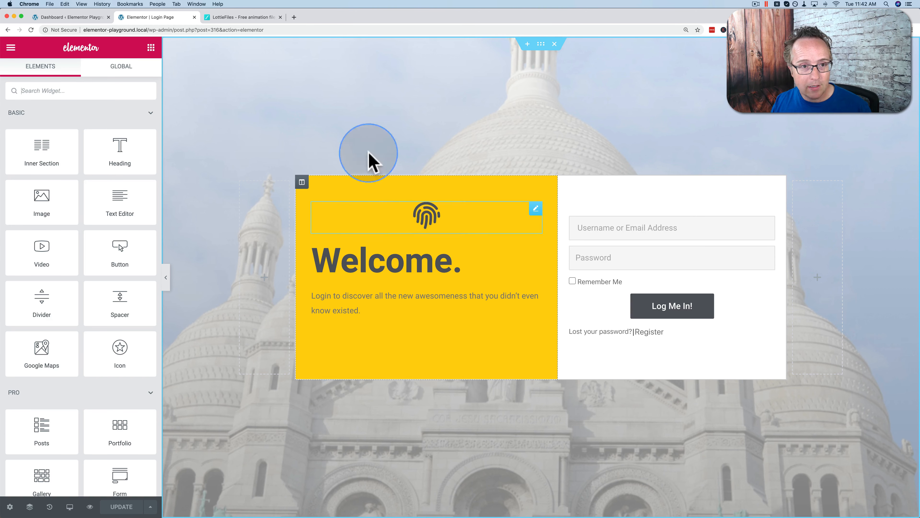
Return to the LottieFiles site and search its animations for "lock".
click(246, 18)
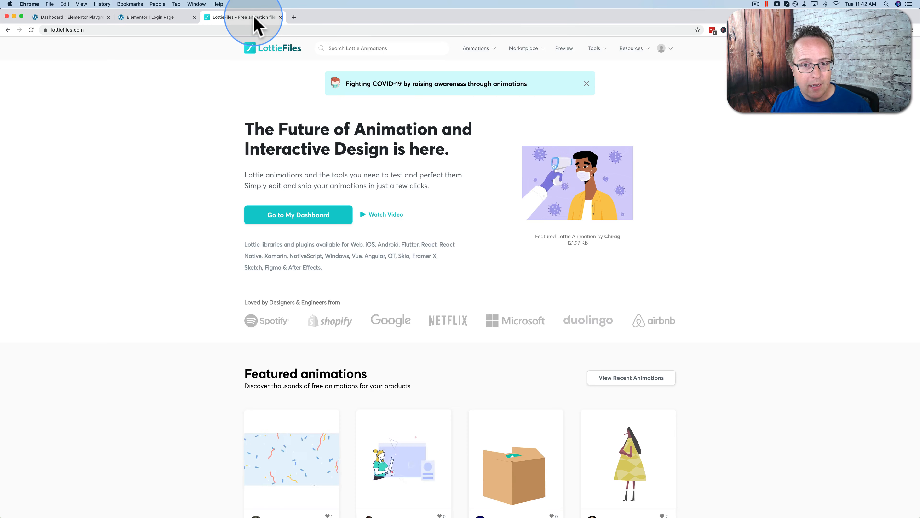
click(382, 51)
text(lock)
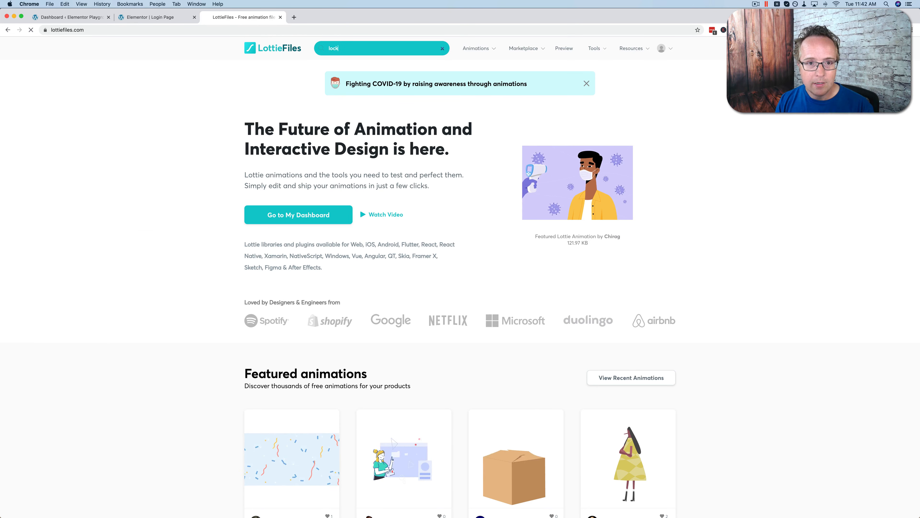
key(Return)
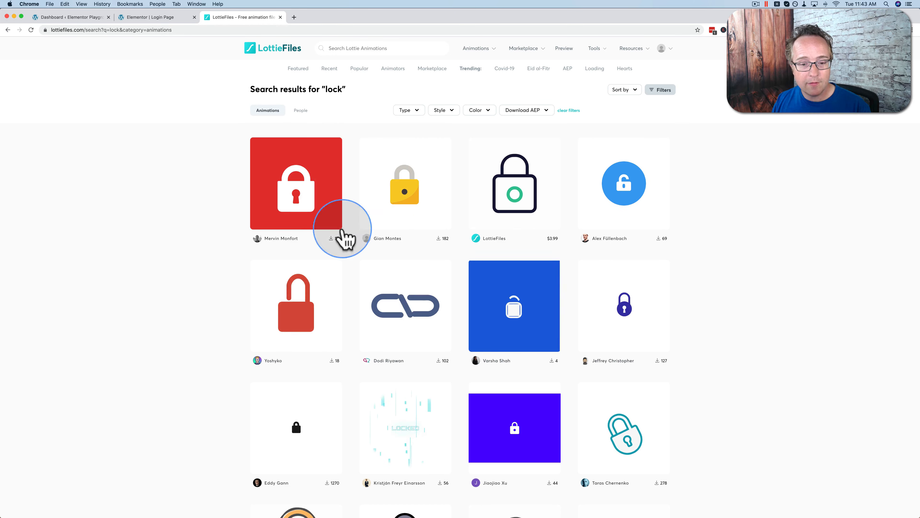
Browse the lock animations on results pages 1, 6 and 60, and return to page 1.
scroll(150, 247, down, 6)
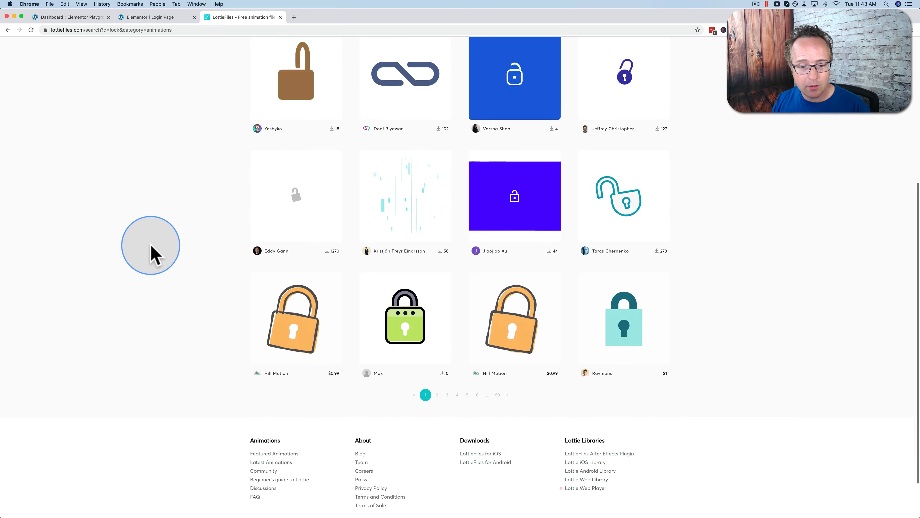
scroll(151, 247, down, 2)
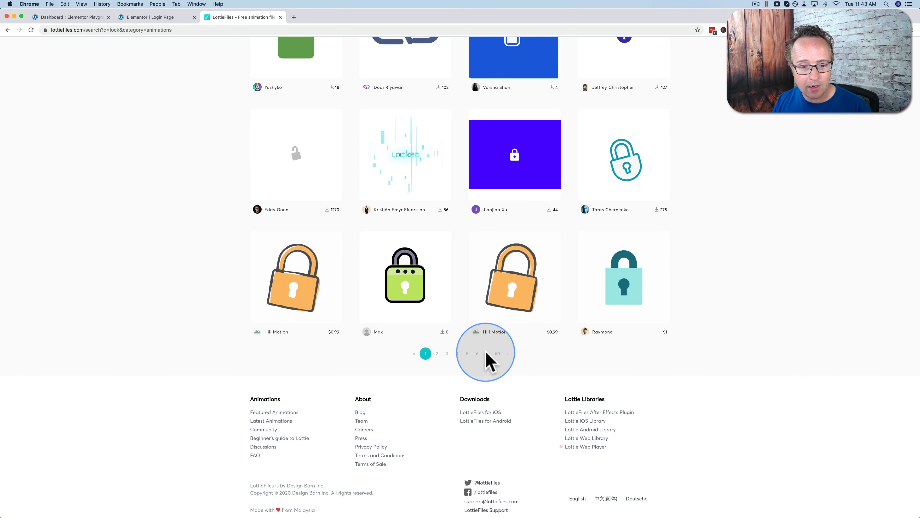
click(477, 354)
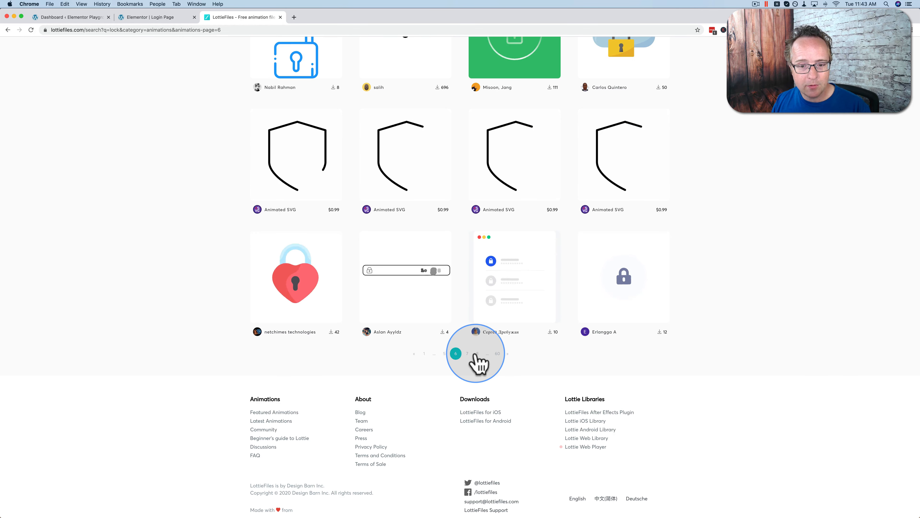
click(227, 287)
scroll(226, 288, up, 10)
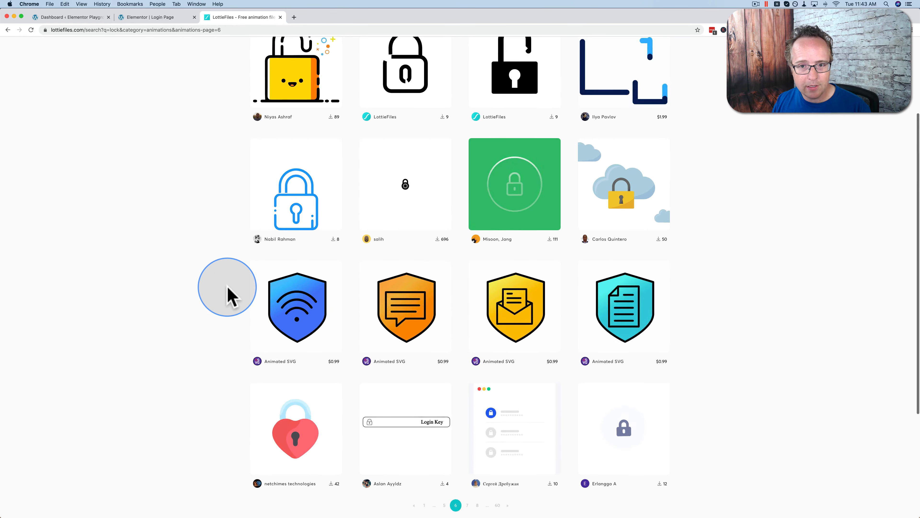
scroll(227, 288, down, 11)
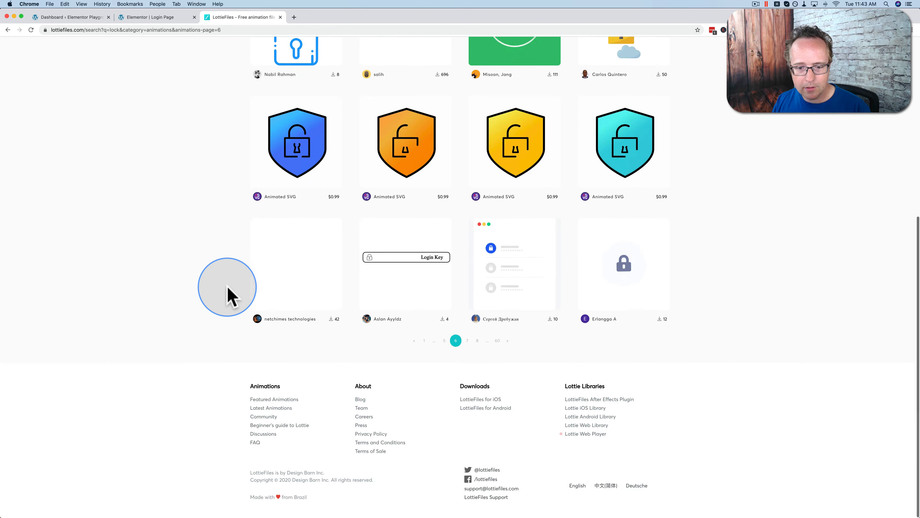
click(496, 342)
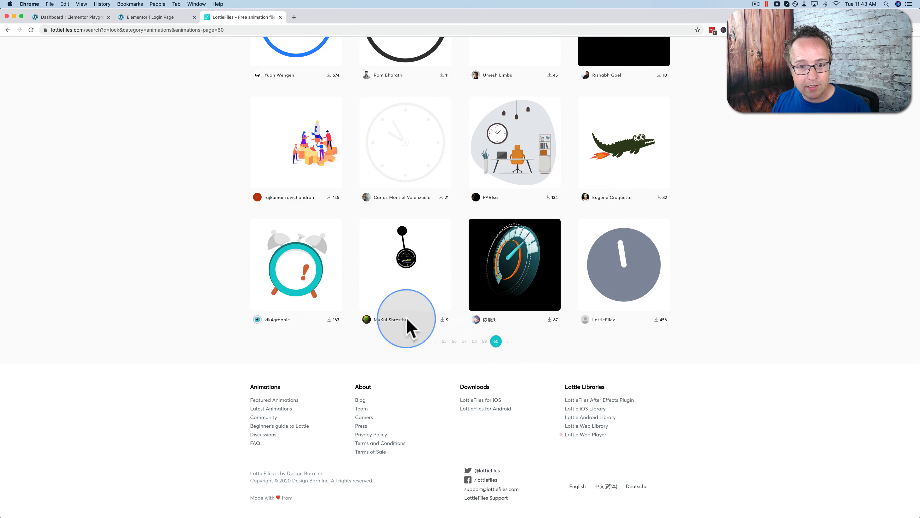
scroll(249, 290, up, 12)
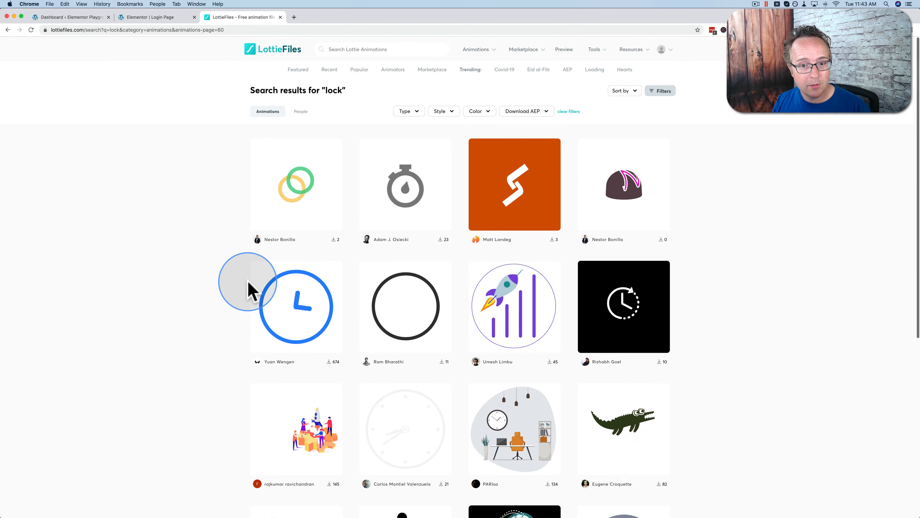
scroll(249, 290, down, 12)
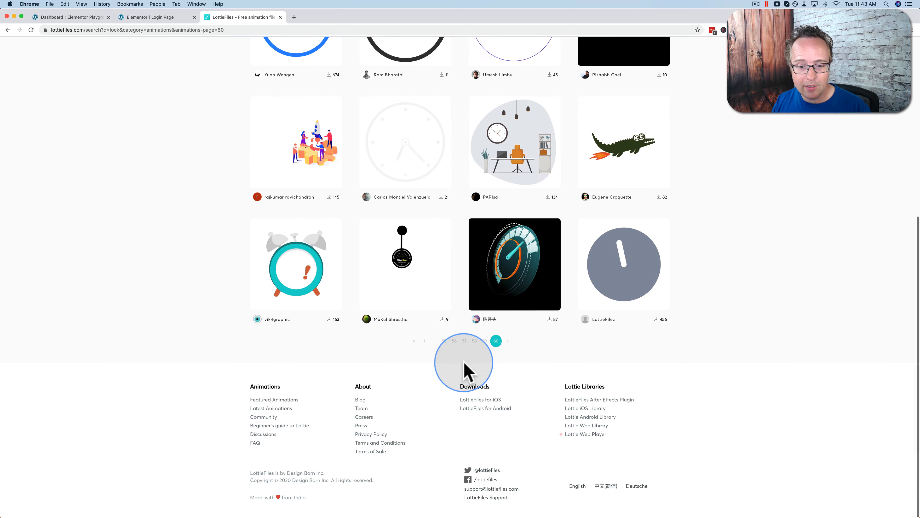
click(424, 342)
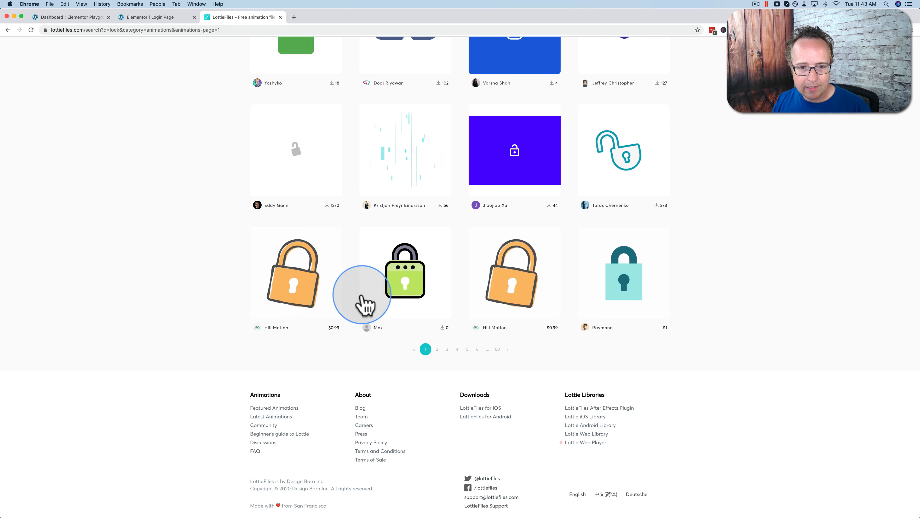
scroll(363, 304, up, 12)
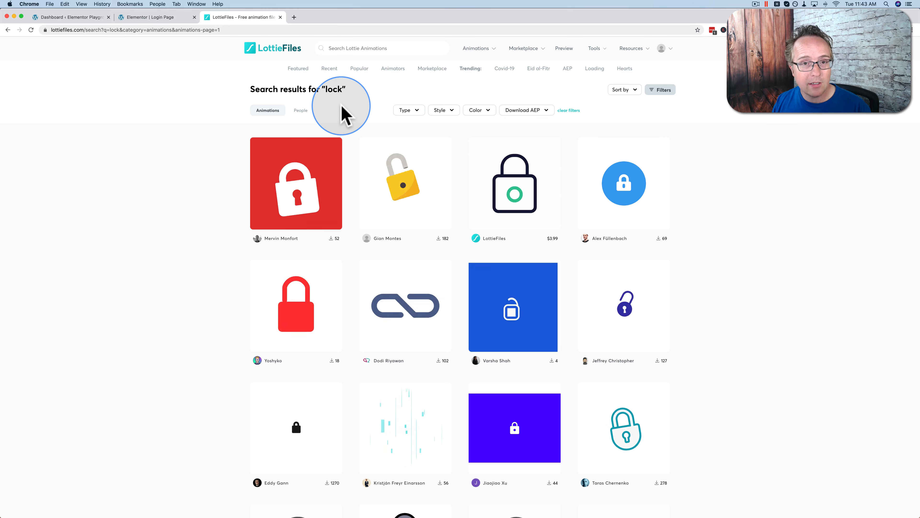
Go to page 2 of the lock results and open the details of the dark grey padlock with the green keyhole.
scroll(241, 188, down, 5)
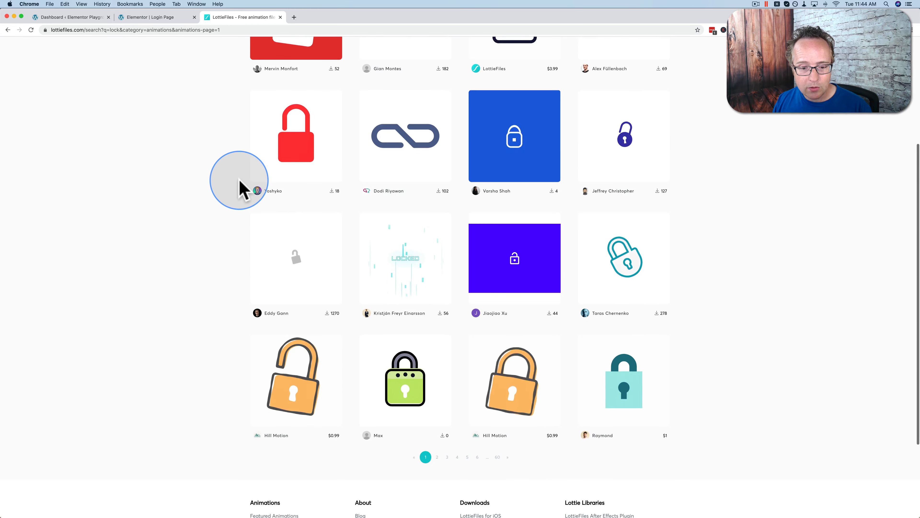
scroll(240, 189, down, 1)
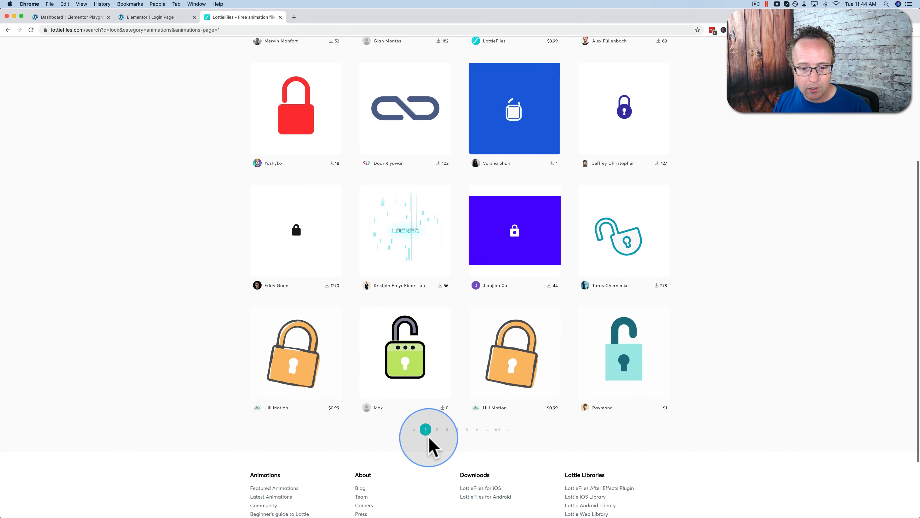
click(437, 430)
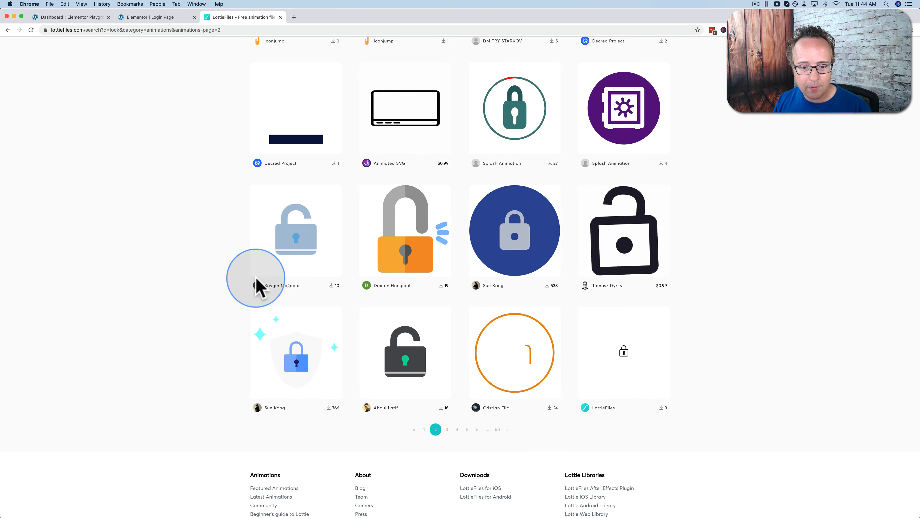
scroll(222, 209, up, 4)
scroll(223, 205, up, 3)
scroll(222, 205, down, 8)
scroll(222, 208, down, 1)
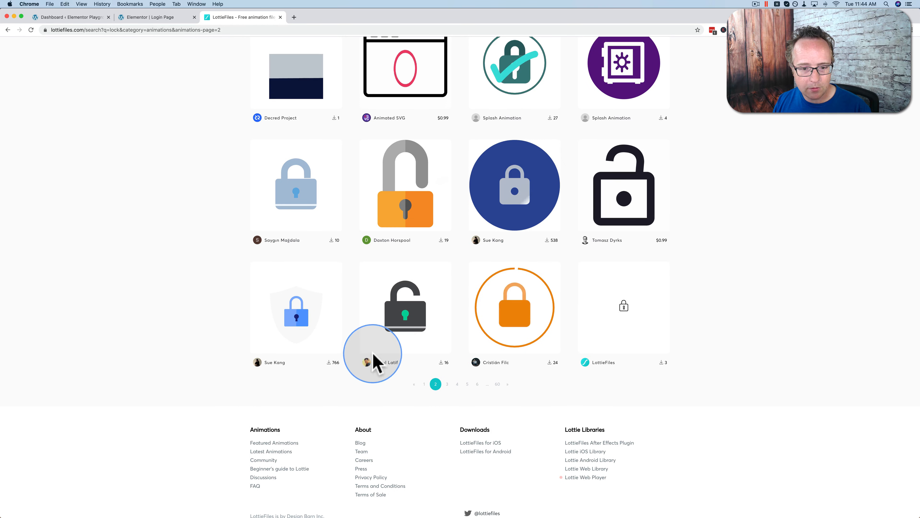
click(409, 323)
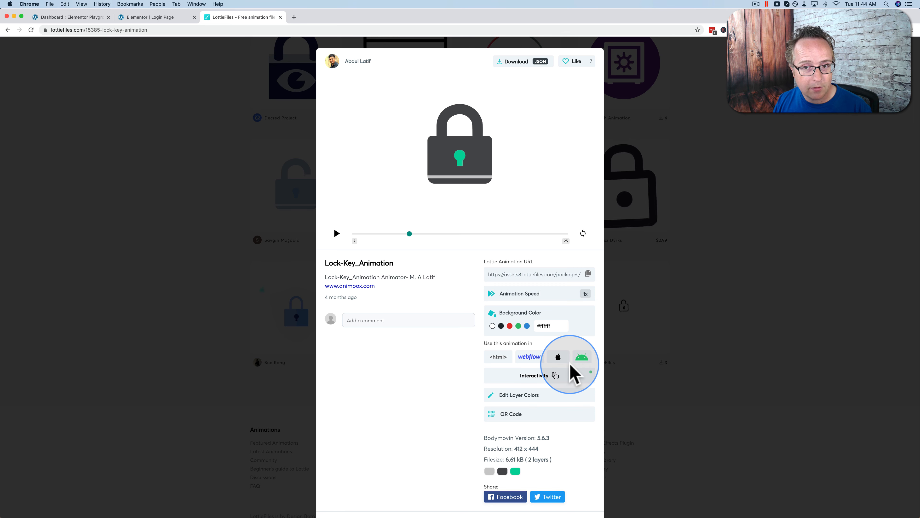
Close the padlock animation's details and show the account options of the signed-in profile.
click(831, 139)
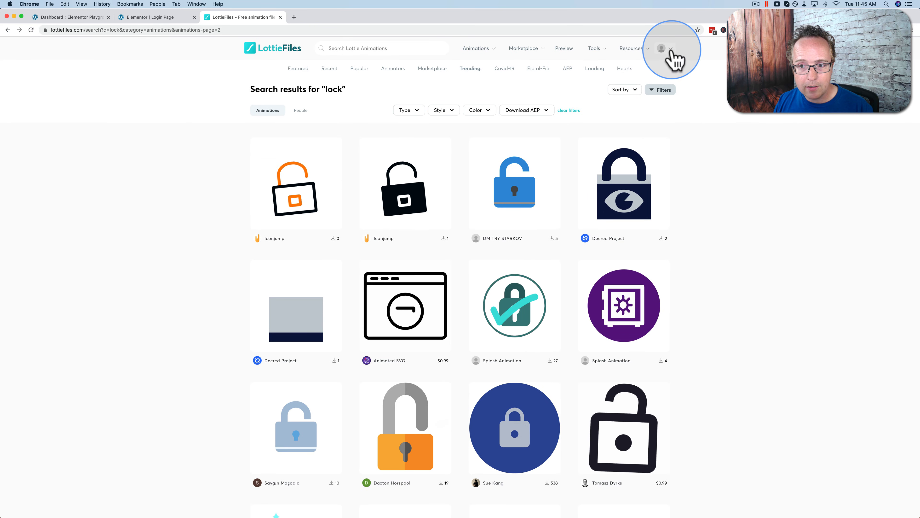
click(671, 49)
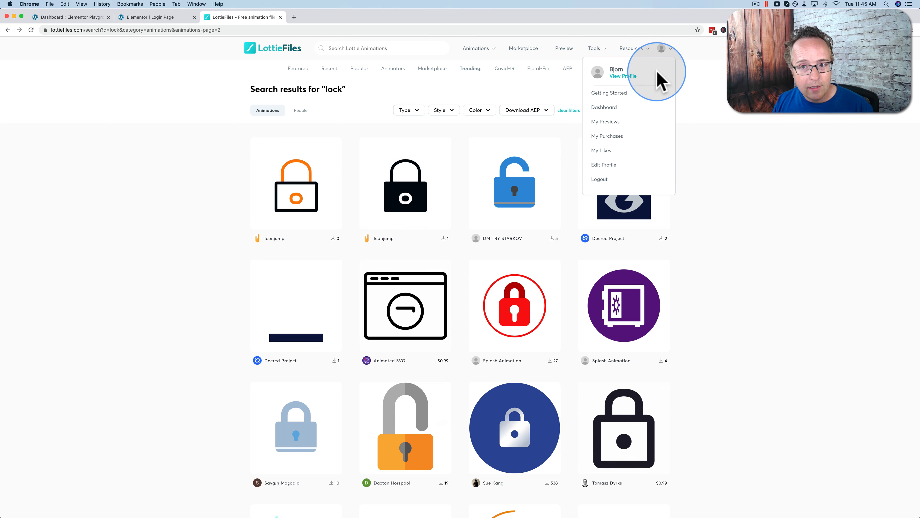
Download the dark grey padlock animation, Lock-Key_Animation, as Lottie JSON and close its details.
scroll(710, 171, down, 10)
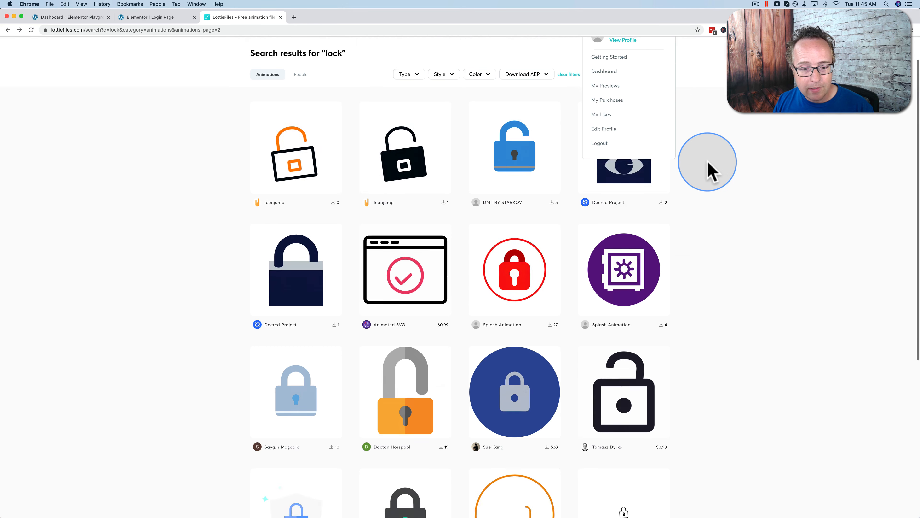
click(399, 268)
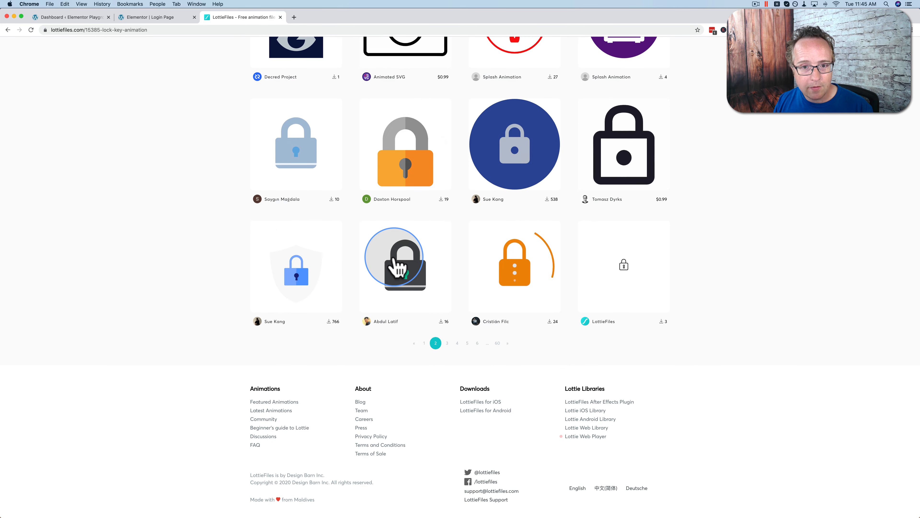
click(517, 69)
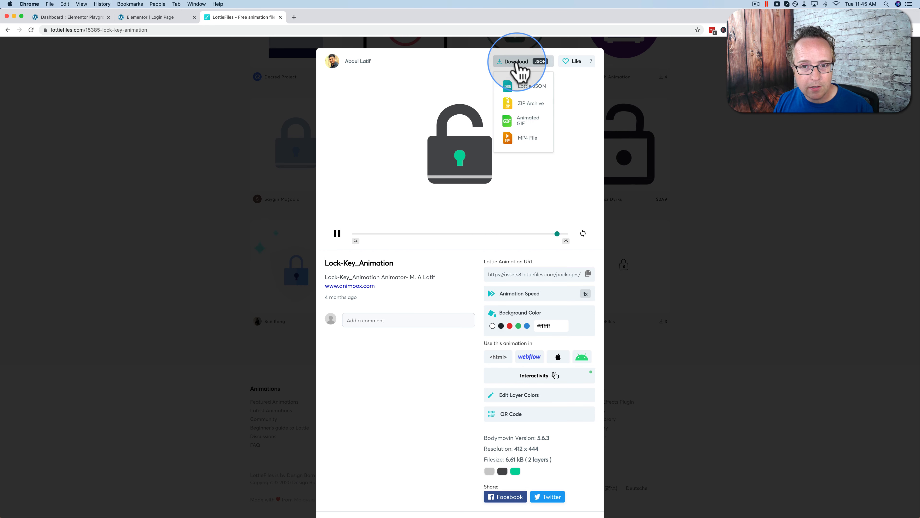
click(522, 87)
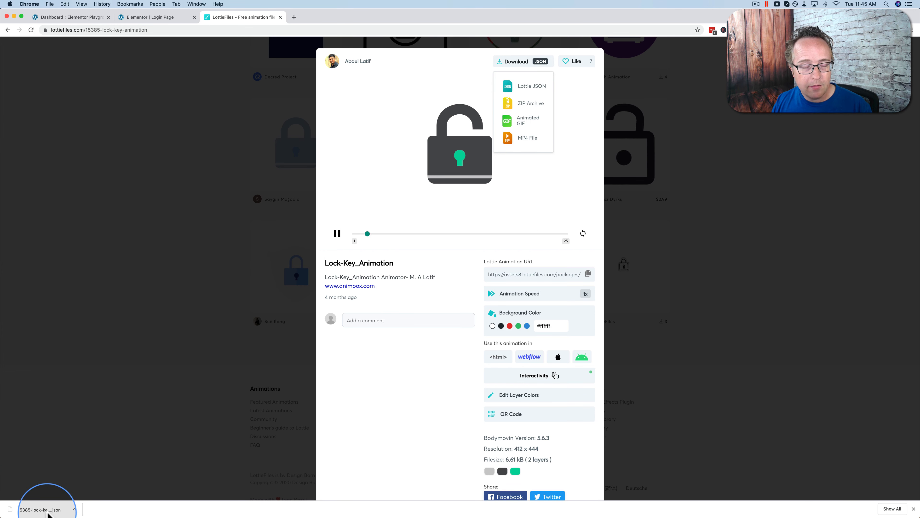
click(148, 378)
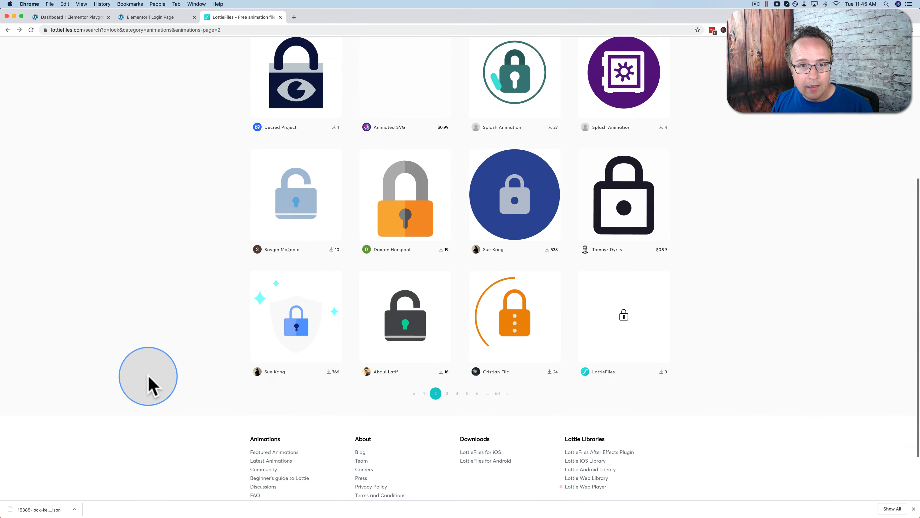
Search the animations for "trees" and look over the first page of results.
click(388, 49)
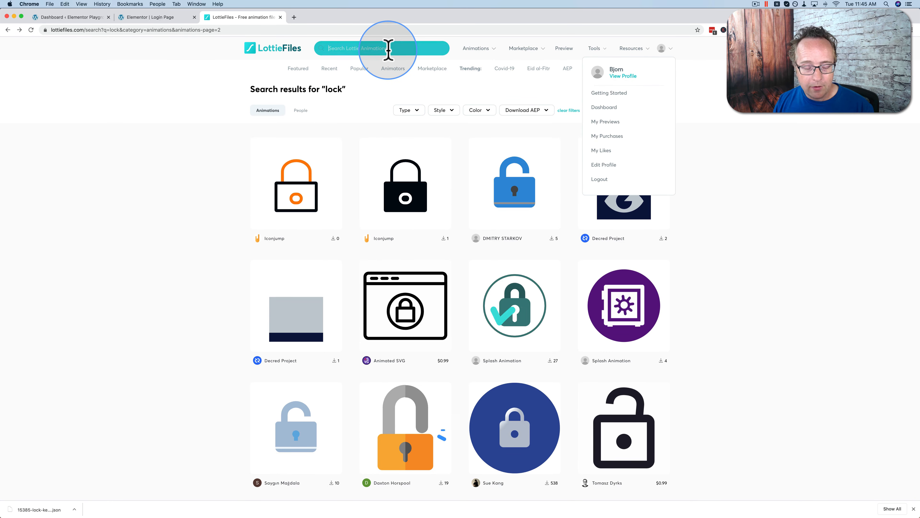
text(t)
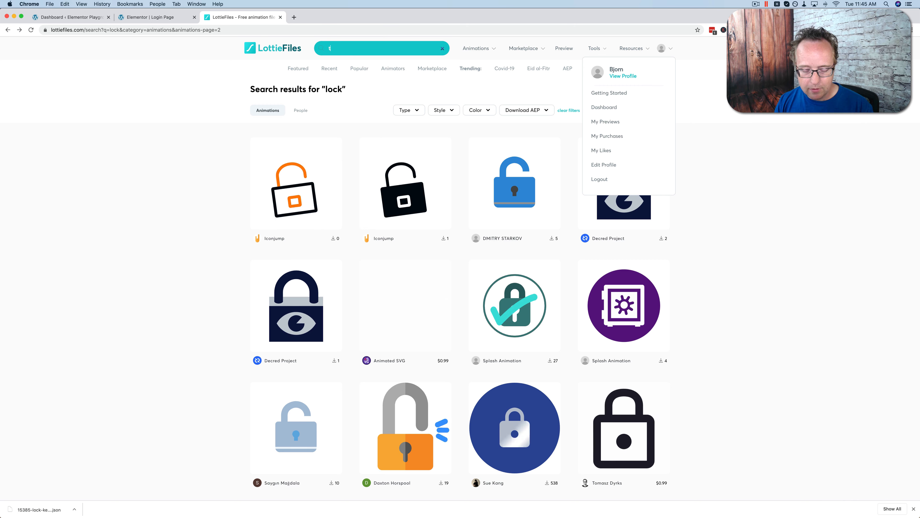
text(rees)
key(Return)
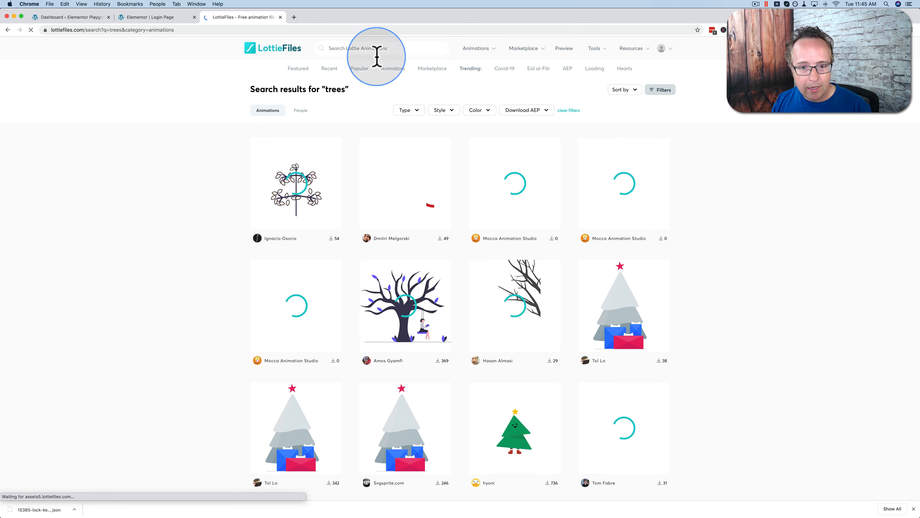
scroll(216, 214, down, 5)
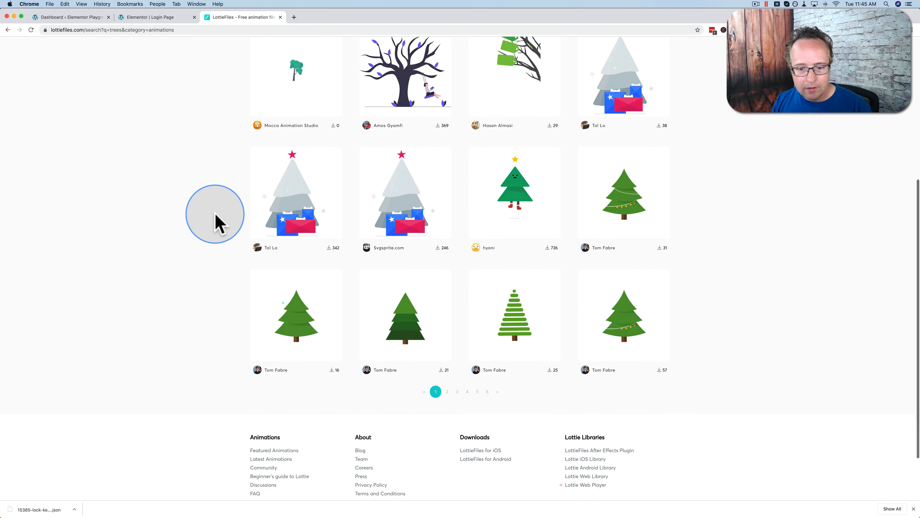
Search the animations for "forest" instead.
scroll(216, 214, up, 5)
click(385, 49)
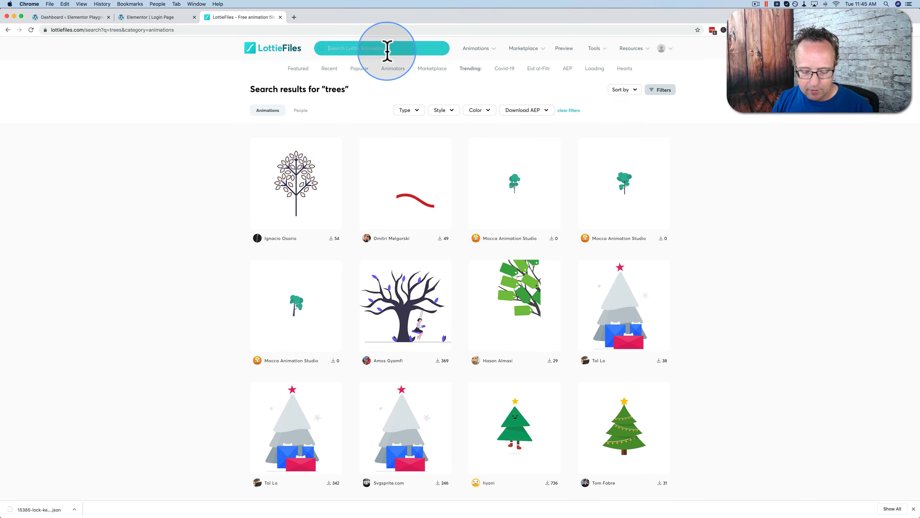
text(forest)
key(Return)
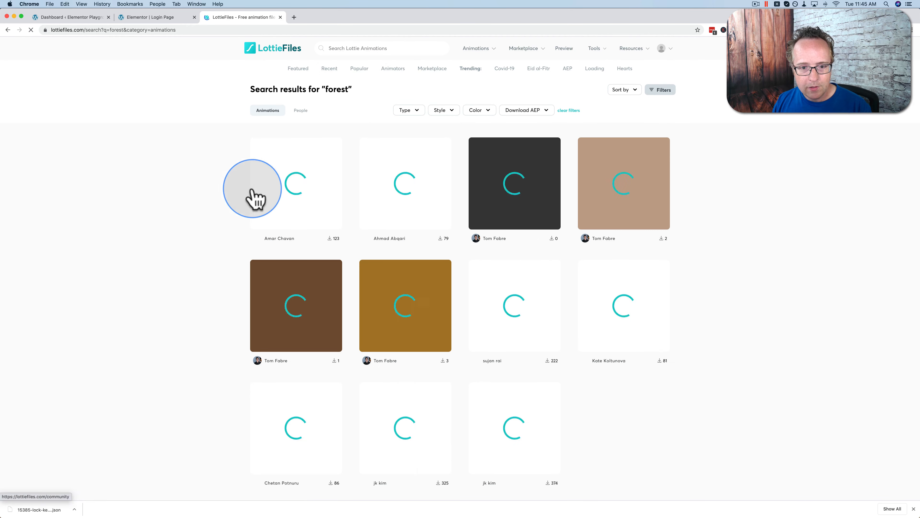
Download the green Forest Morning animation from the forest results as Lottie JSON.
scroll(216, 227, down, 2)
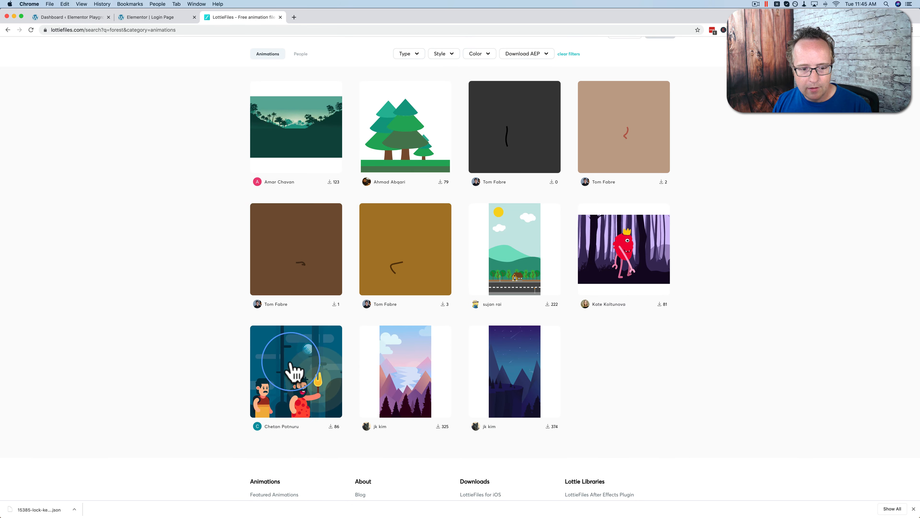
scroll(212, 294, up, 1)
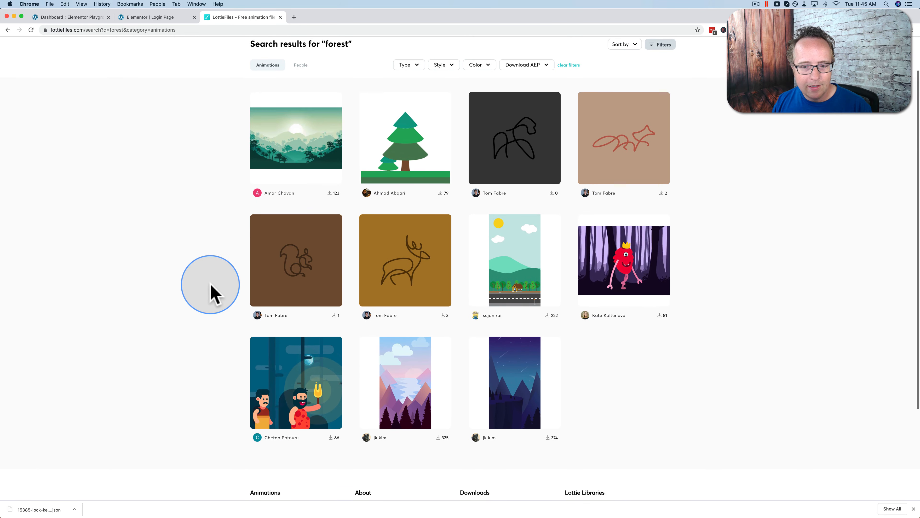
click(298, 154)
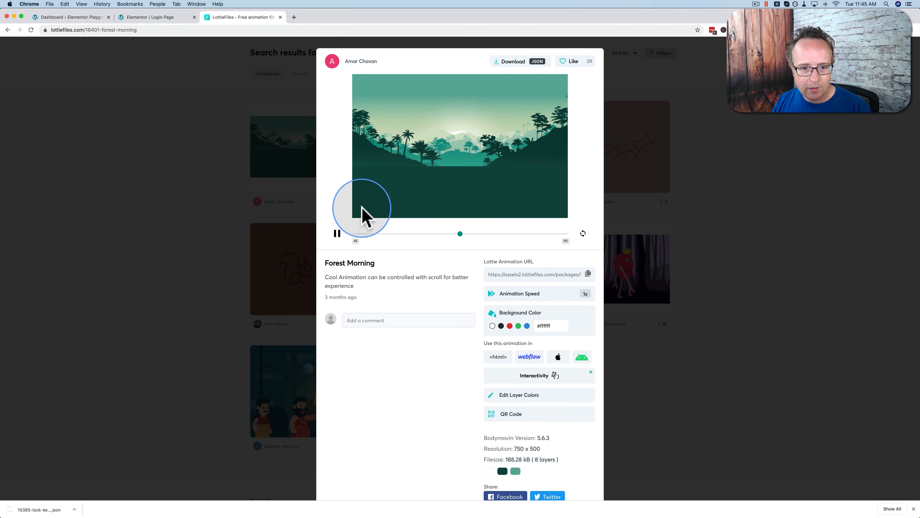
click(337, 235)
click(547, 66)
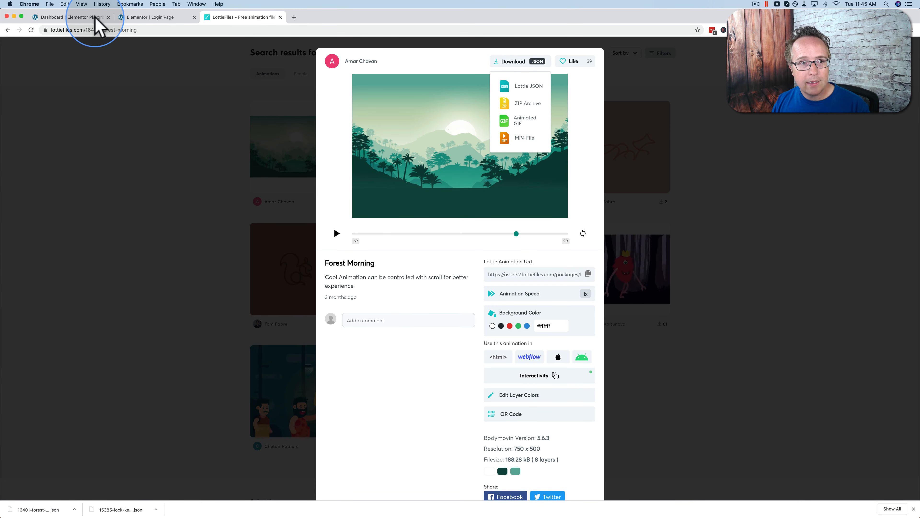
In the WordPress dashboard, find the Animentor – Lottie & Bodymovin widget for Elementor among the new plugins and activate it.
click(72, 17)
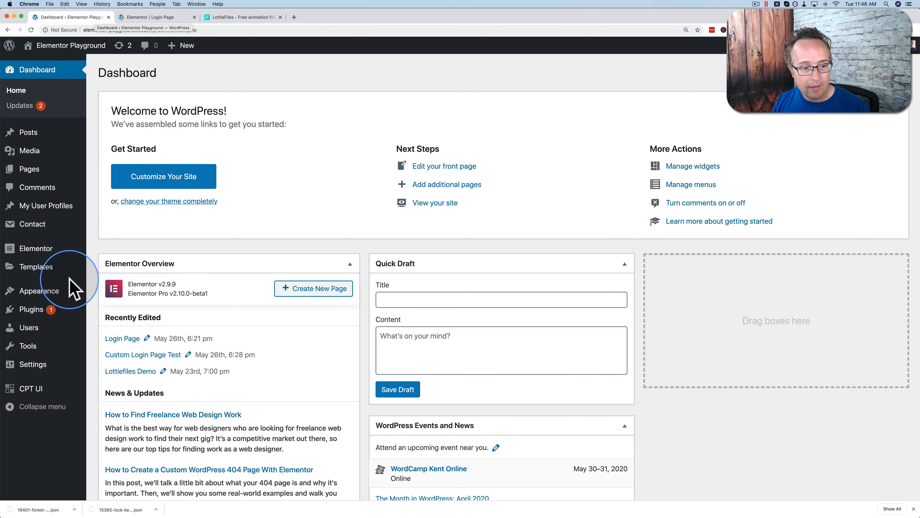
mouse_move(33, 310)
click(109, 328)
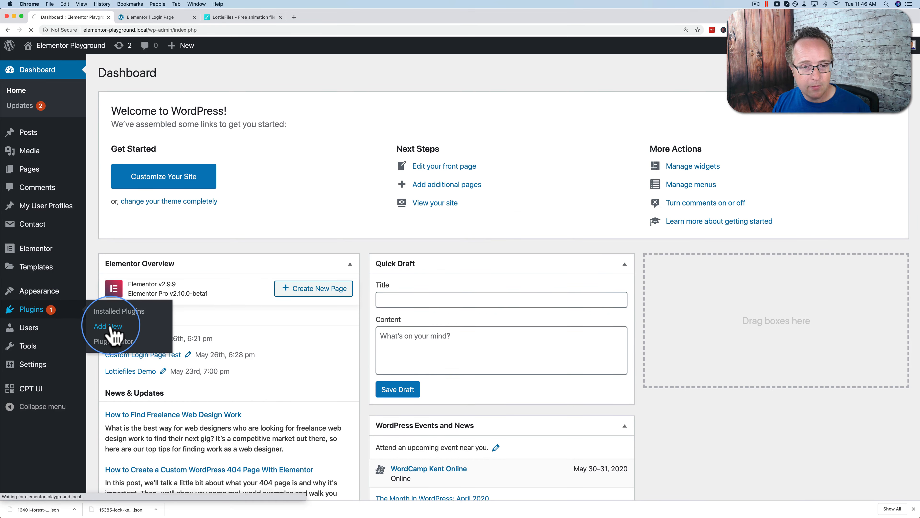
click(784, 103)
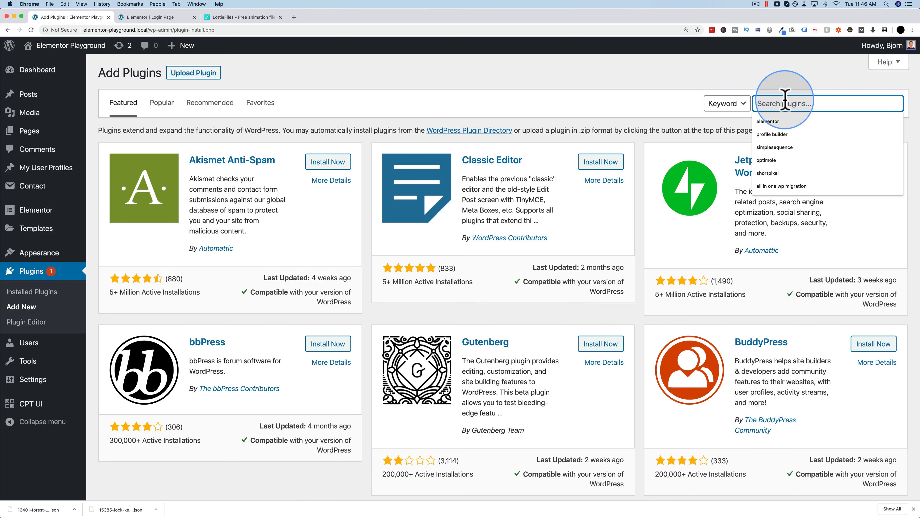
text(body)
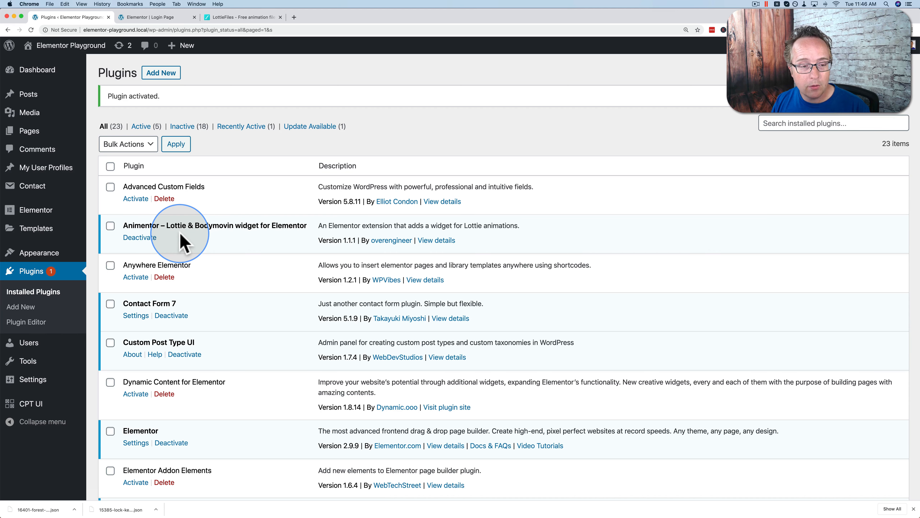
In the Elementor Login Page, place a Lottie widget above the fingerprint icon and enable unfiltered file uploads for its JSON file.
click(150, 18)
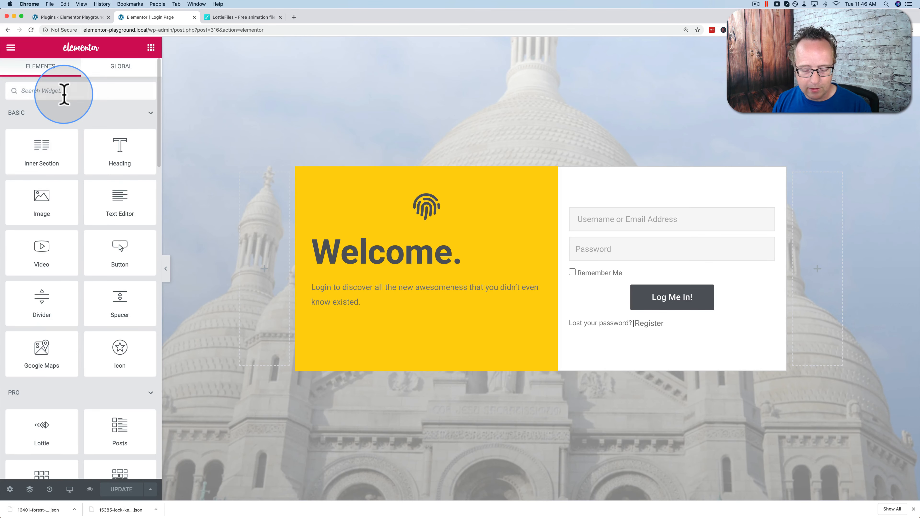
click(65, 93)
text(lottie)
drag(54, 131, 434, 209)
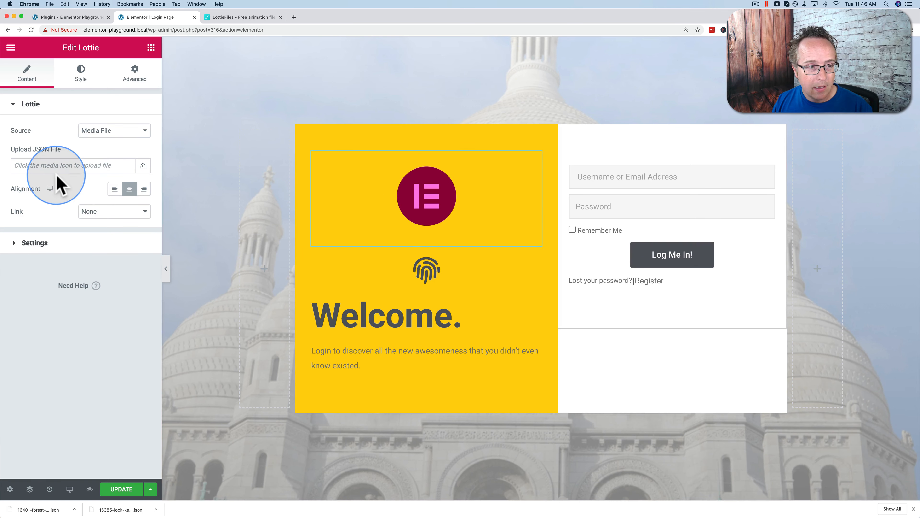
click(72, 166)
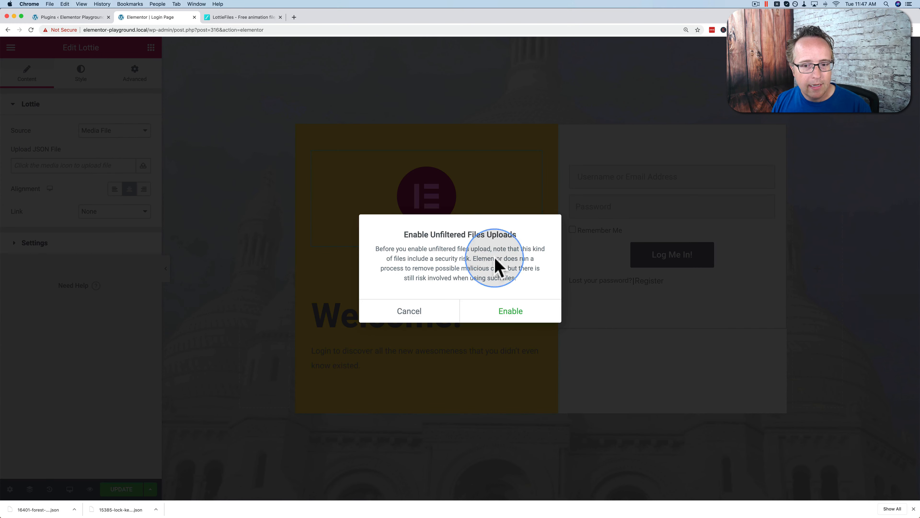
click(507, 312)
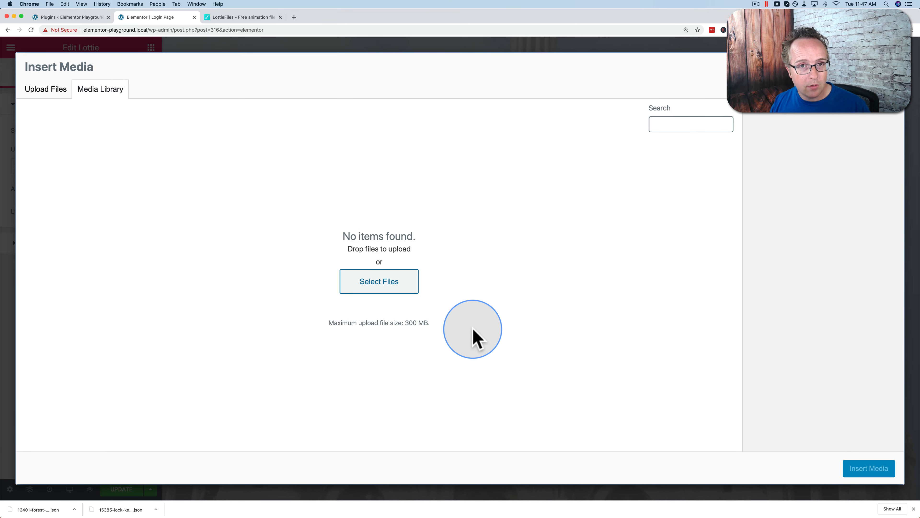
Upload 16401-forest-morning.json and 15385-lock-key-animation.json from Downloads and insert the lock-key file into the Lottie widget.
click(368, 290)
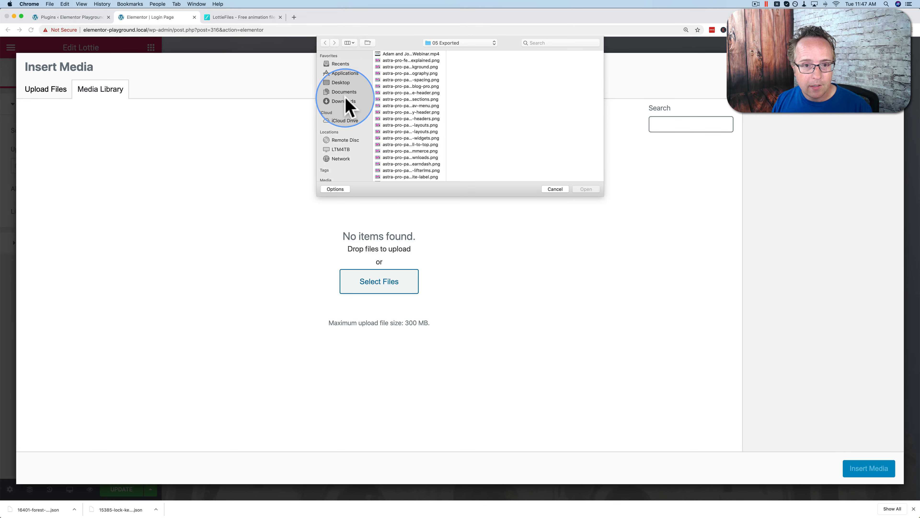
click(346, 104)
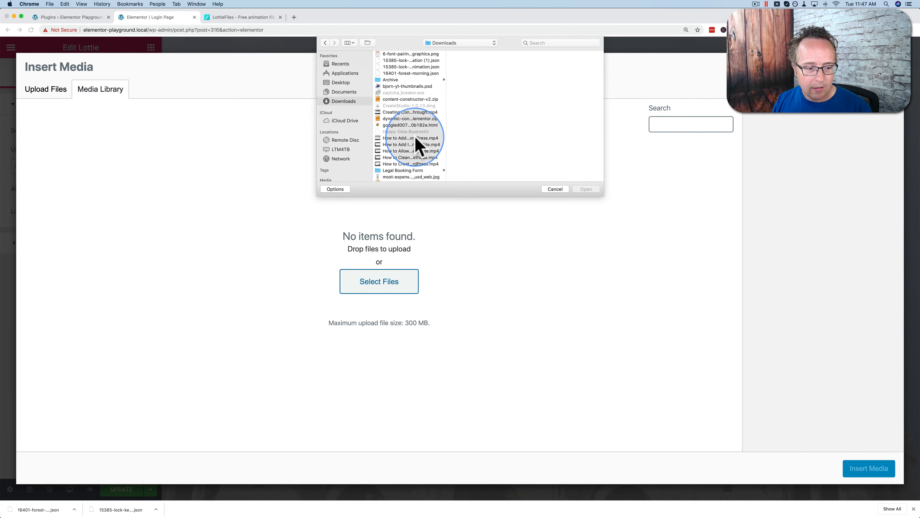
scroll(415, 137, down, 2)
scroll(415, 138, up, 2)
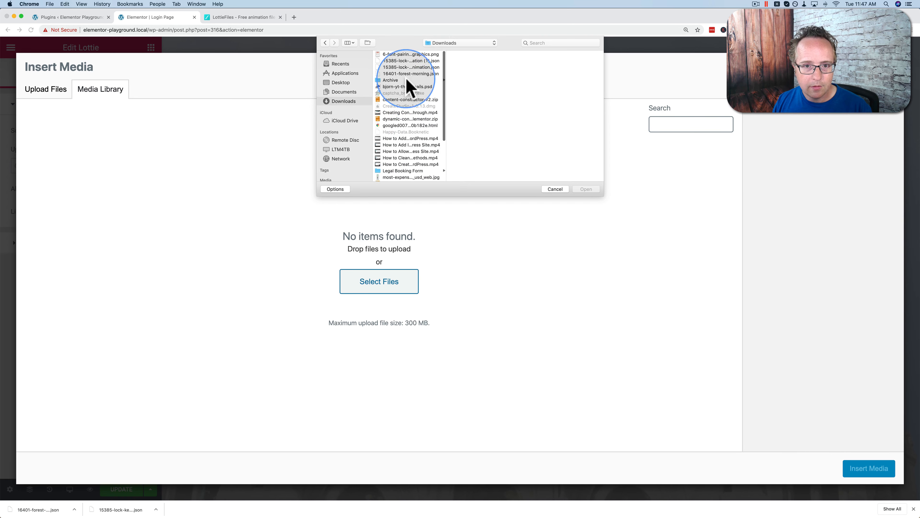
click(413, 74)
shift+click(415, 67)
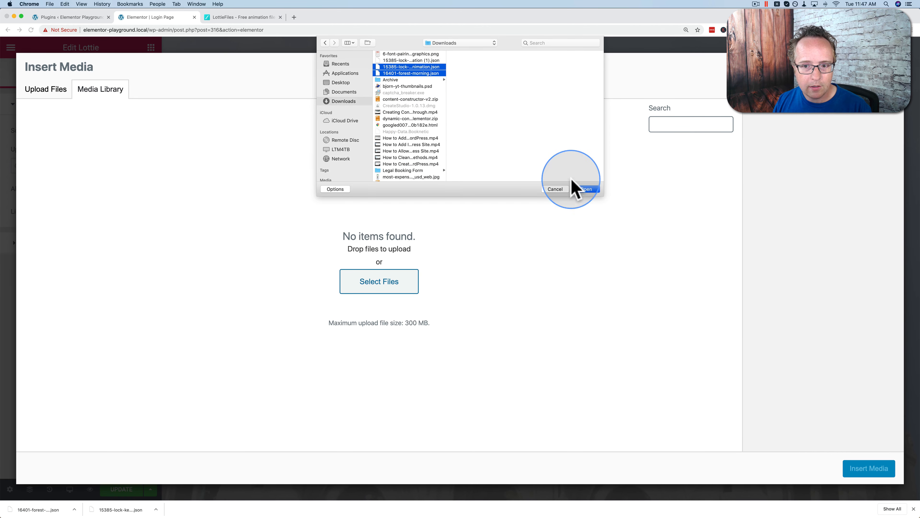
click(586, 189)
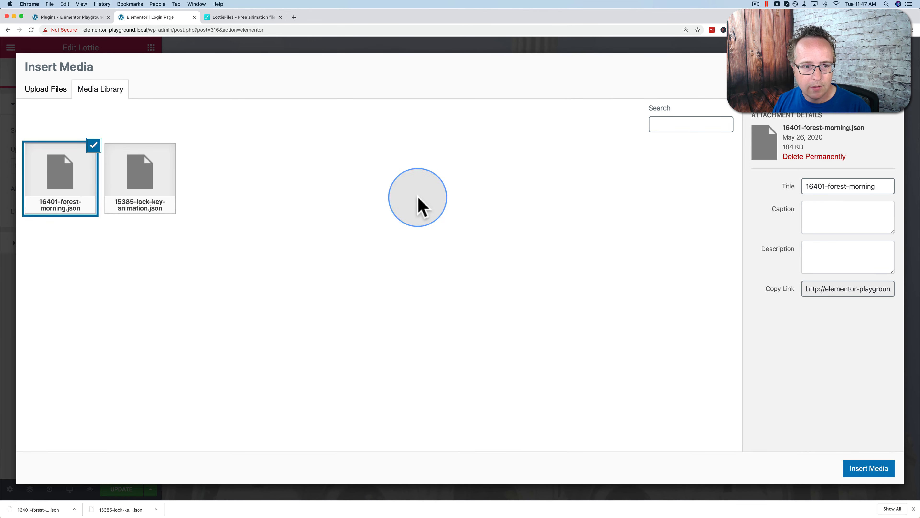
click(134, 184)
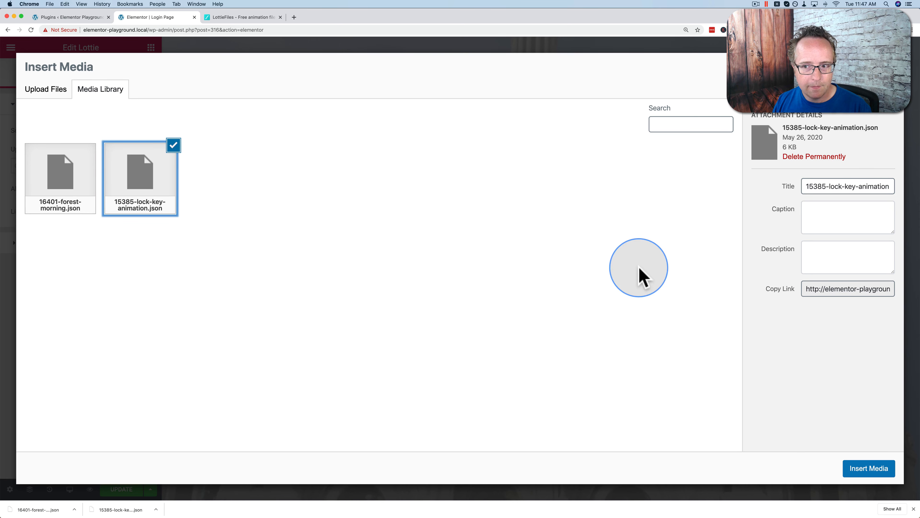
click(869, 471)
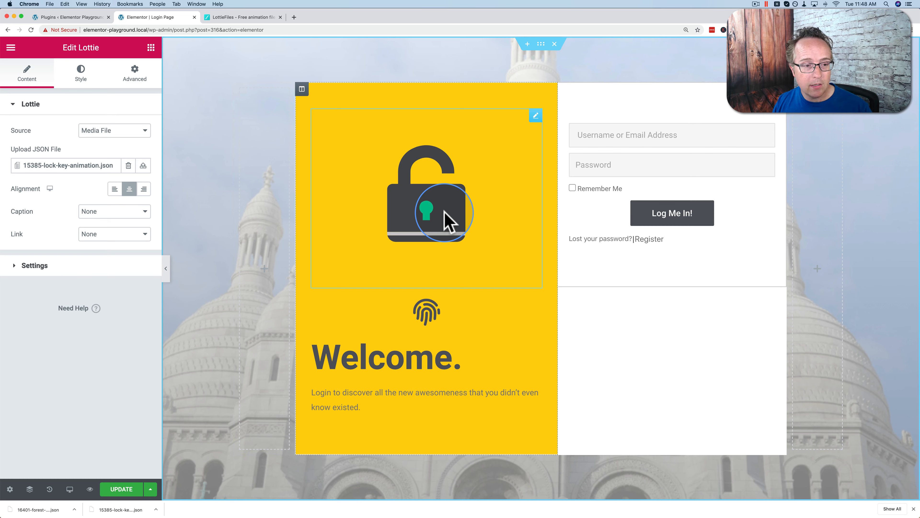
Try the Title, Caption and Custom options for the lock animation's caption and reset it to None.
click(87, 212)
click(92, 220)
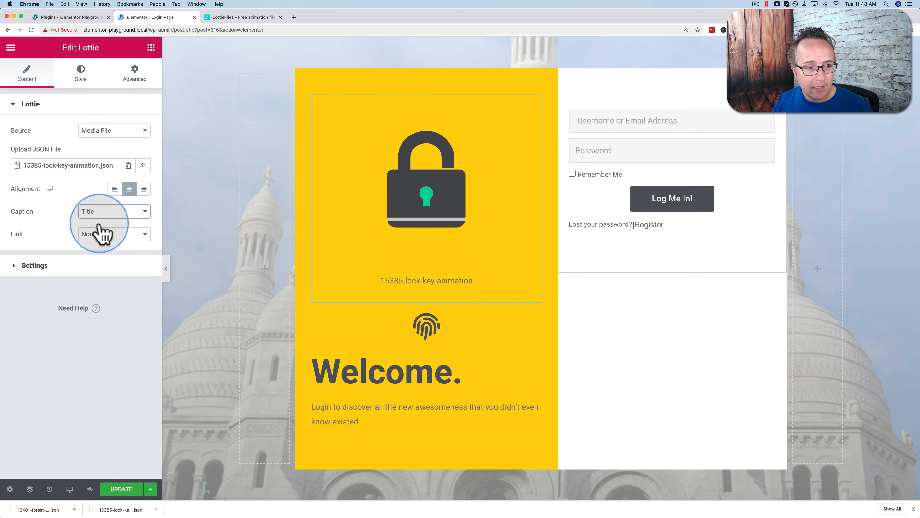
click(113, 212)
click(114, 222)
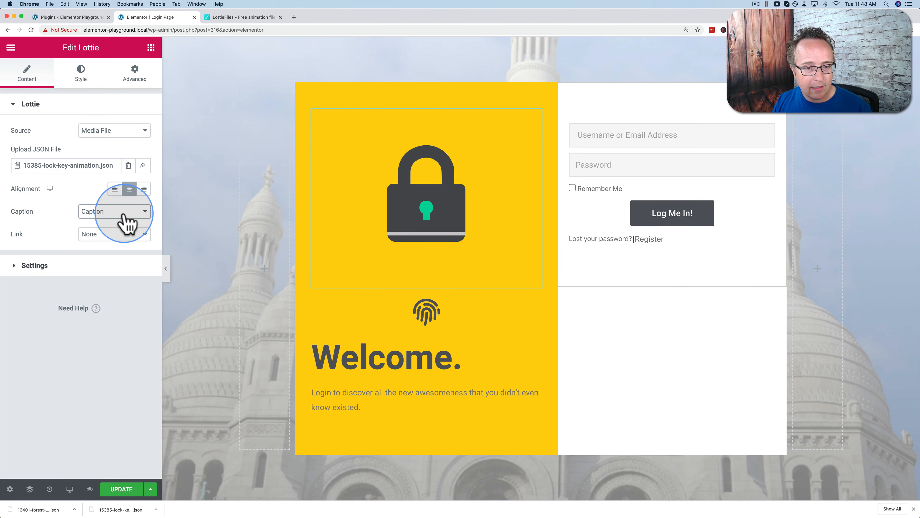
click(121, 215)
click(123, 229)
click(127, 219)
click(127, 214)
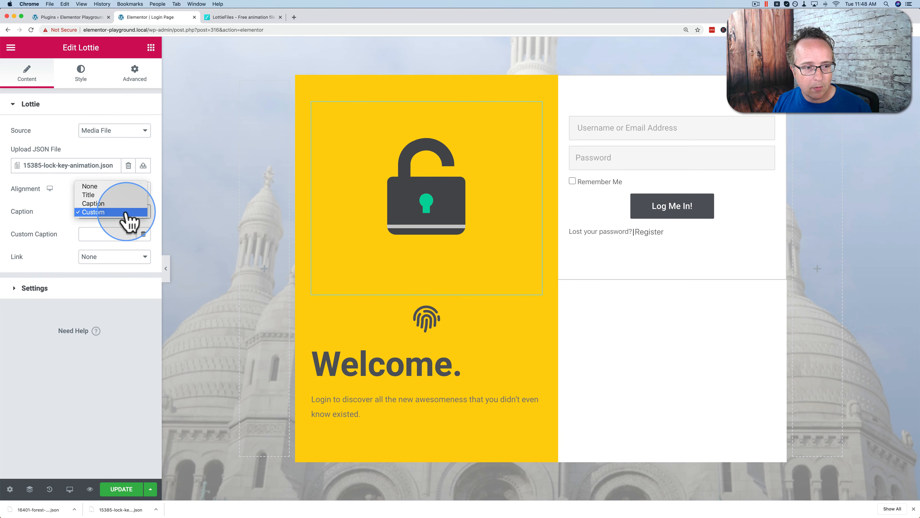
click(98, 187)
Try the Custom URL option for the lock animation's link and reset it to None.
click(109, 234)
click(101, 244)
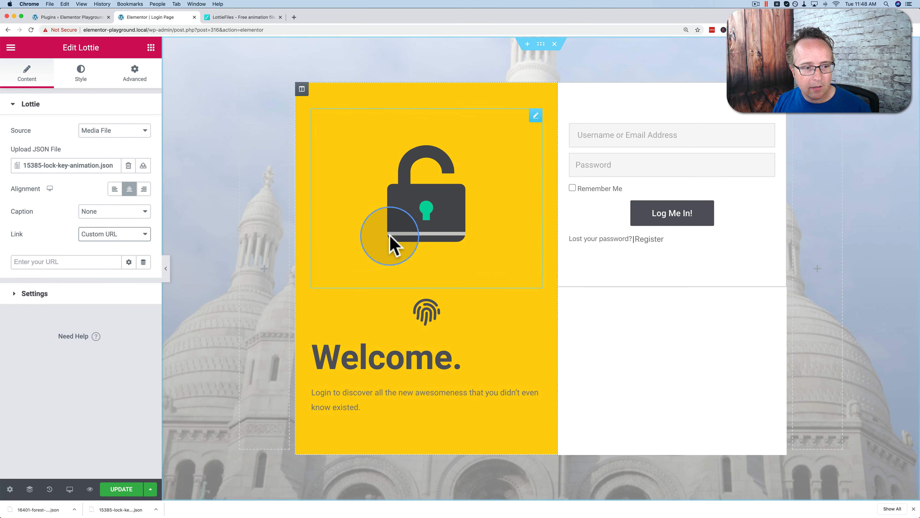
click(120, 236)
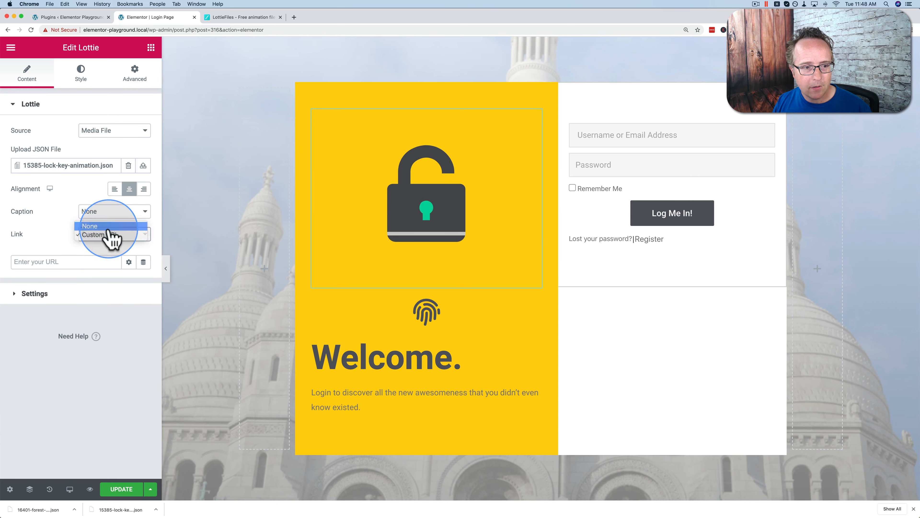
click(105, 225)
Try the lock animation with the On Click trigger, playing it on the canvas, and with the On Hover trigger.
click(31, 268)
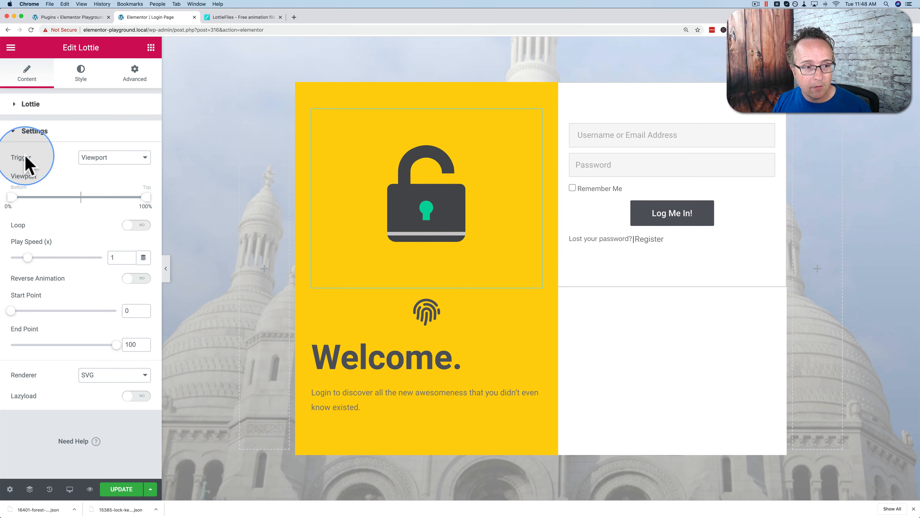
click(115, 158)
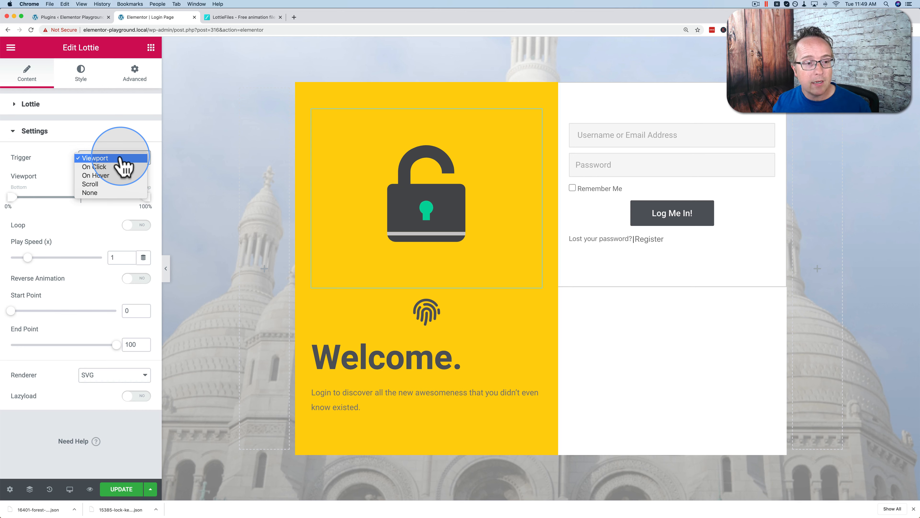
click(102, 169)
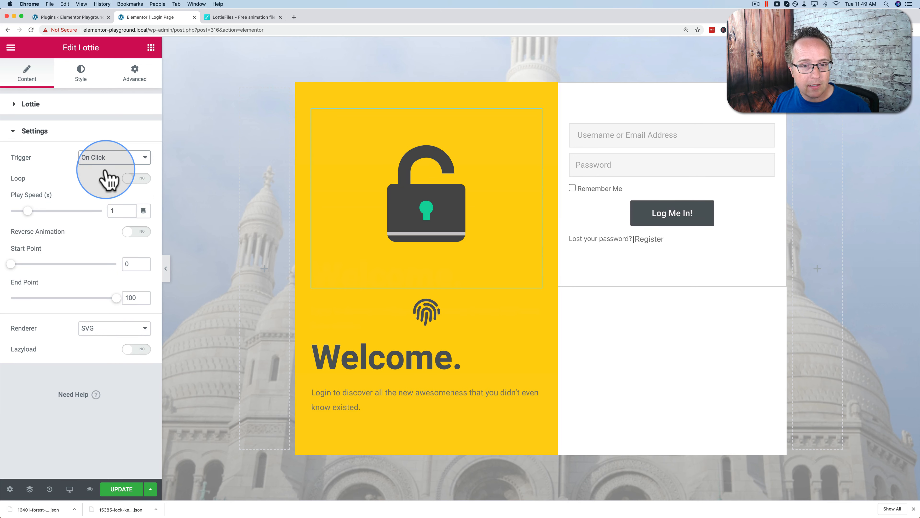
click(441, 203)
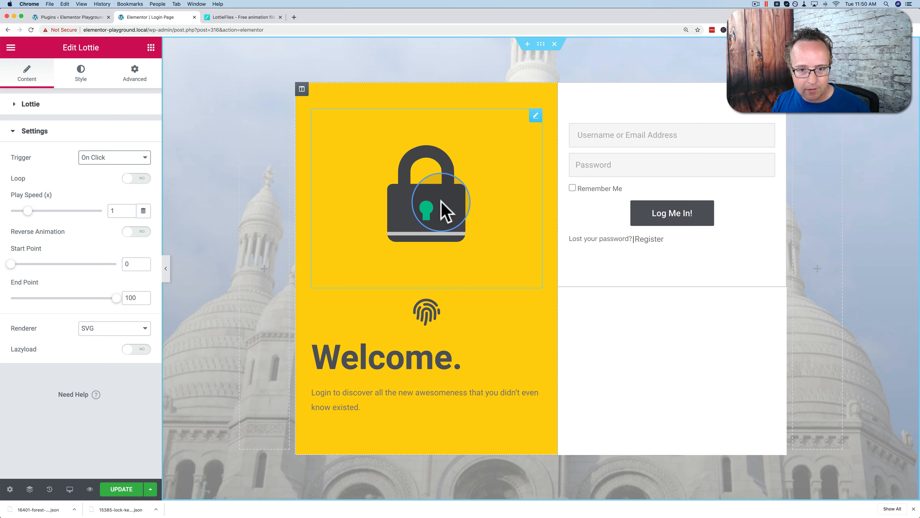
click(405, 191)
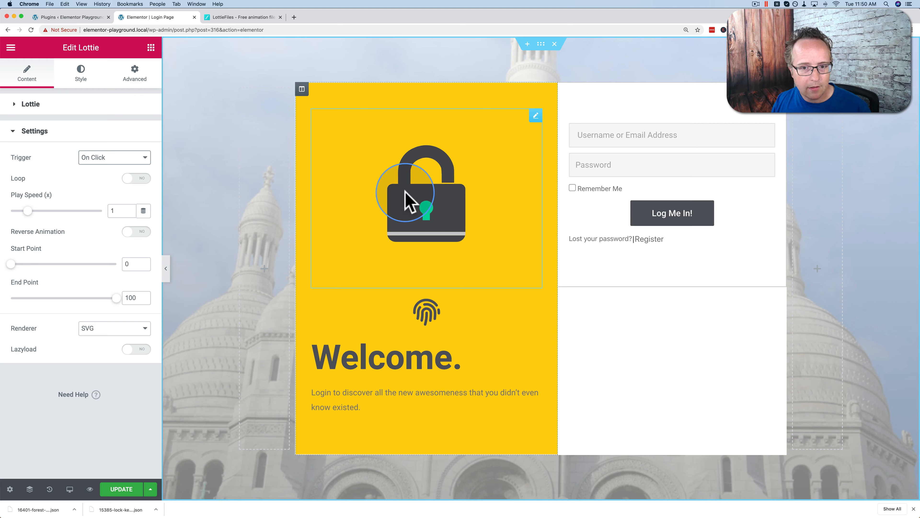
click(142, 161)
click(92, 167)
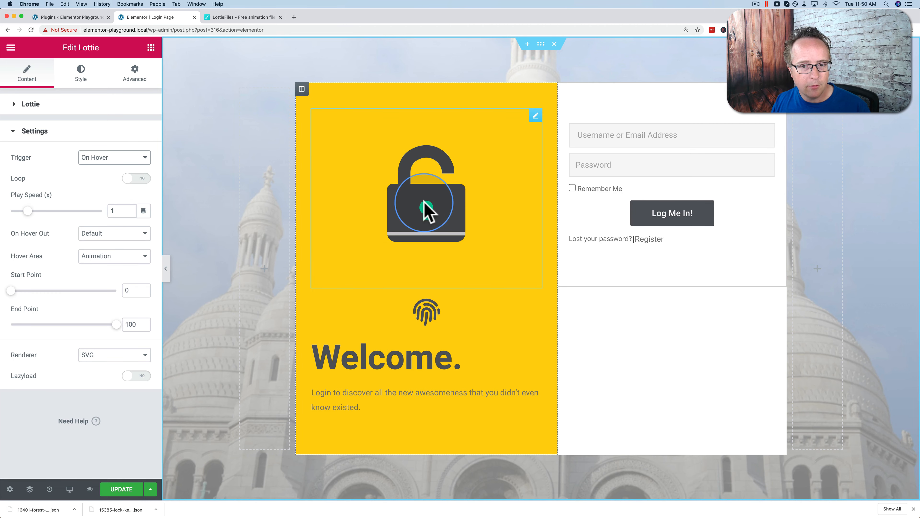
Set the lock animation's trigger to Scroll and test it by moving the page up and down.
click(116, 159)
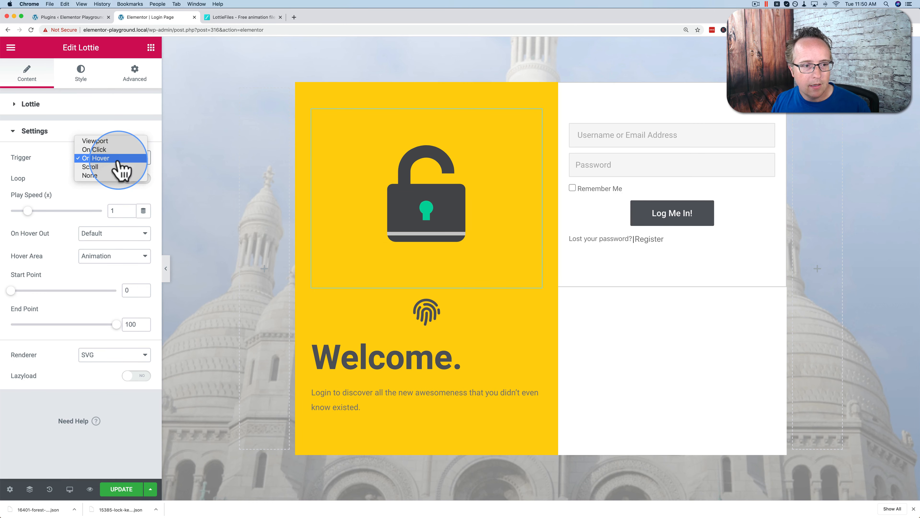
click(94, 167)
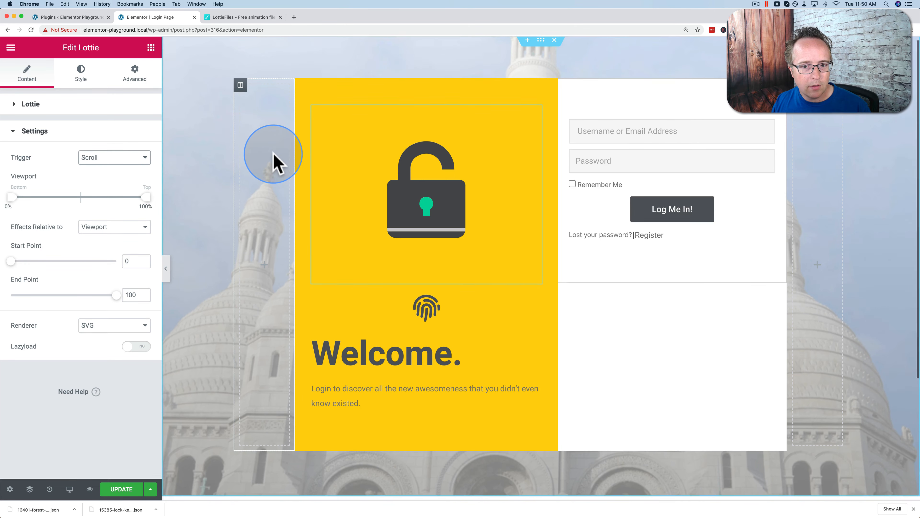
scroll(273, 160, down, 3)
scroll(273, 161, up, 5)
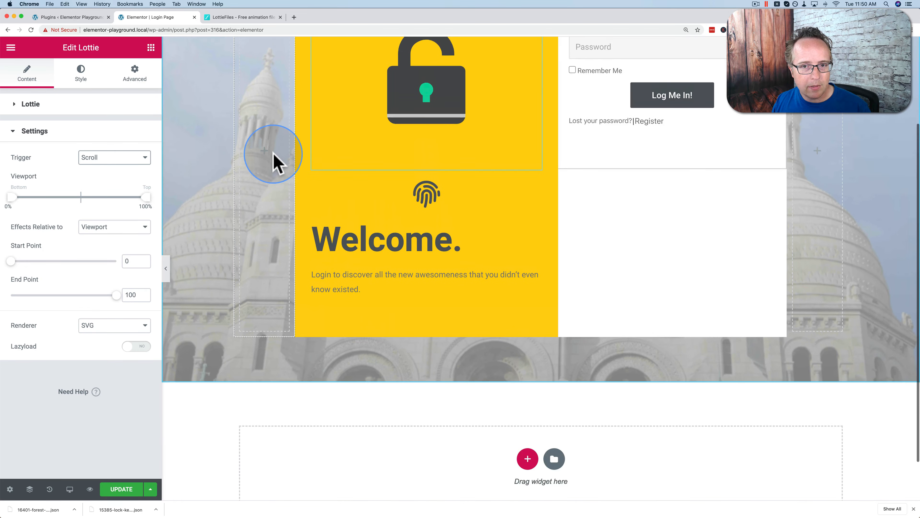
scroll(273, 160, down, 2)
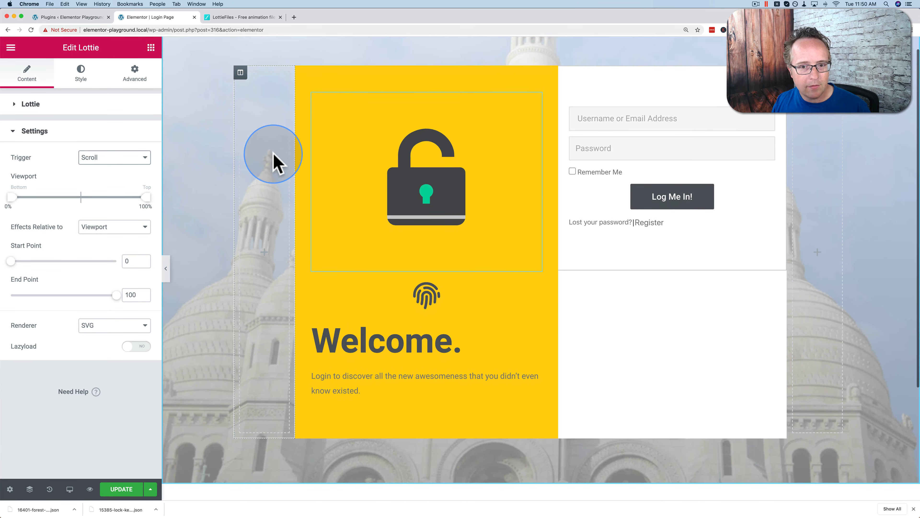
scroll(273, 161, down, 3)
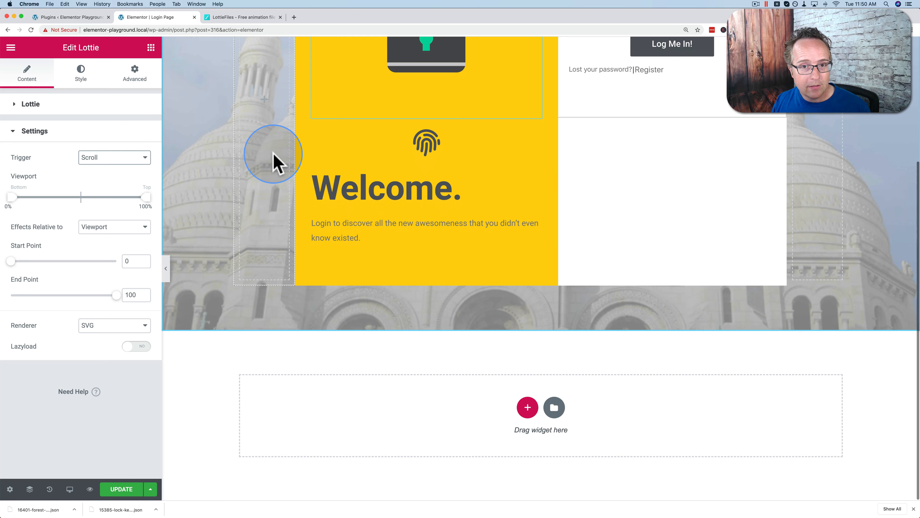
Set the lock animation's trigger to None and turn on Loop.
scroll(273, 161, up, 5)
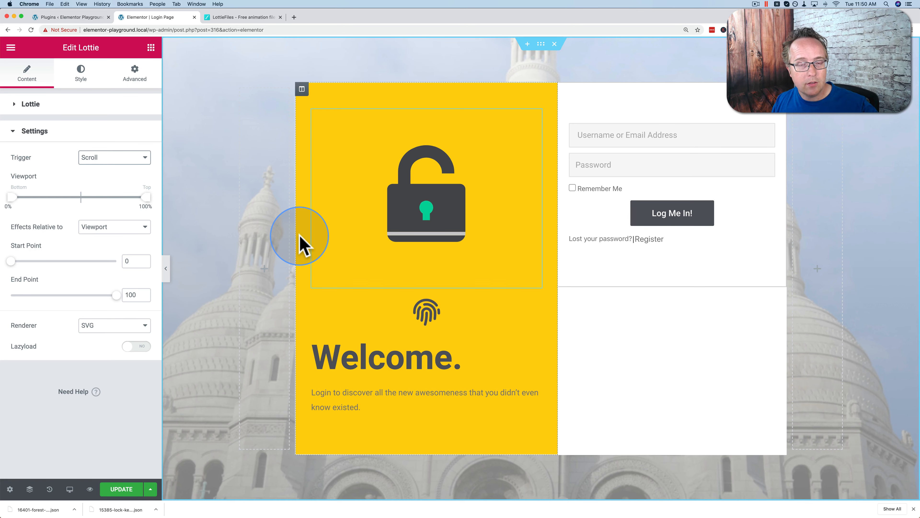
click(139, 158)
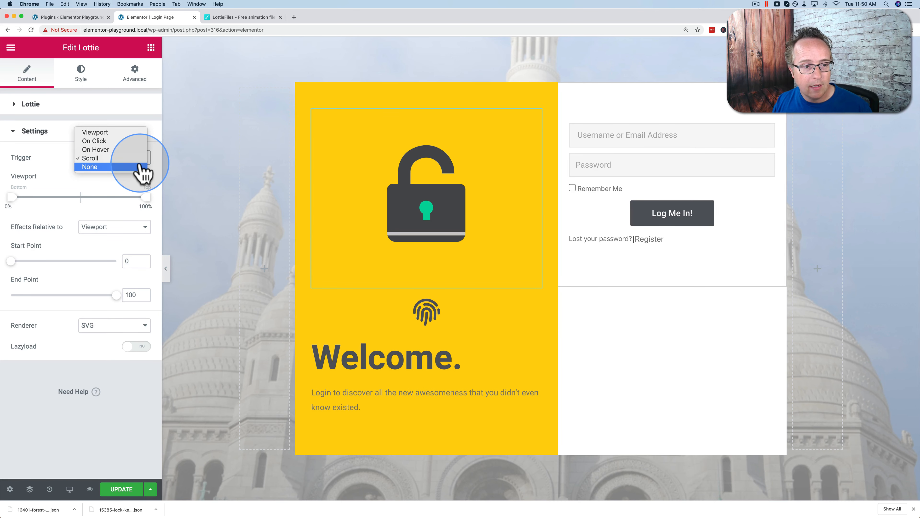
click(104, 167)
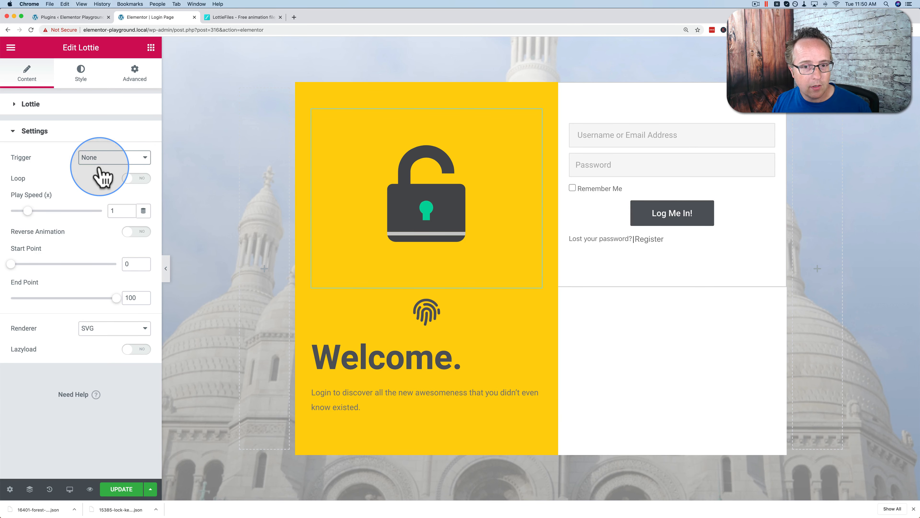
click(134, 179)
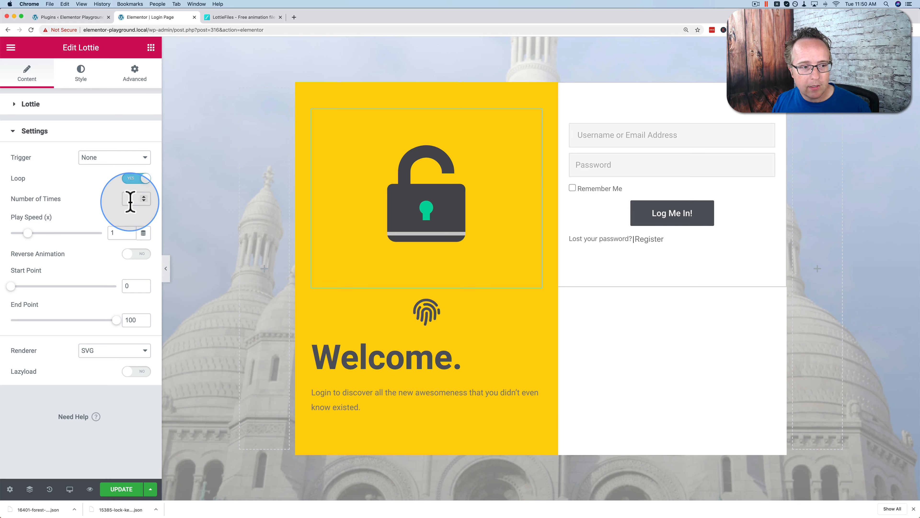
Try a play speed of 0.2, the speed's dynamic value sources and Reverse Animation on the lock, restoring speed 1 and reverse off.
mouse_move(28, 234)
mouse_down()
mouse_move(125, 232)
mouse_move(13, 234)
mouse_up()
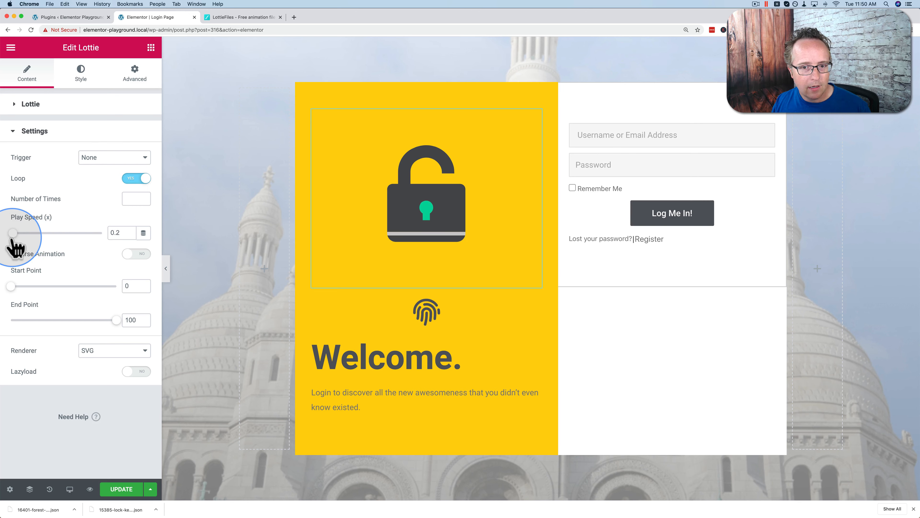
drag(15, 233, 20, 233)
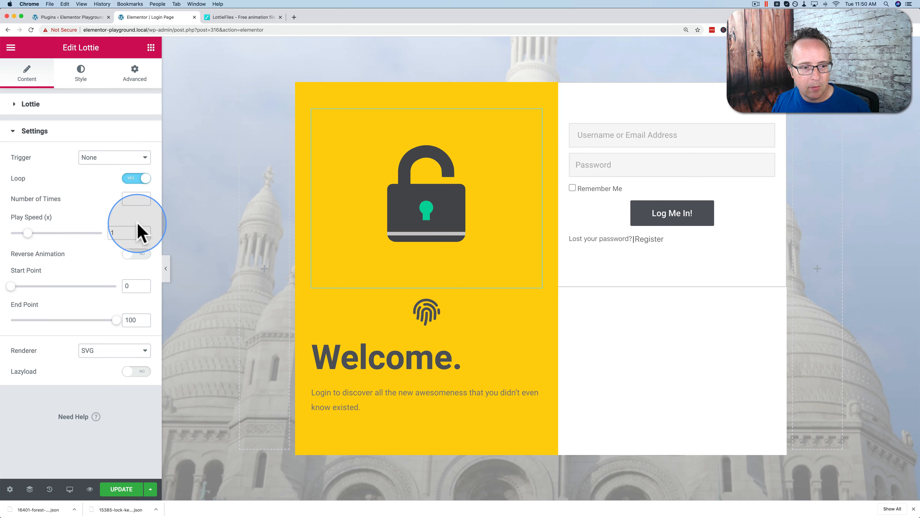
click(143, 233)
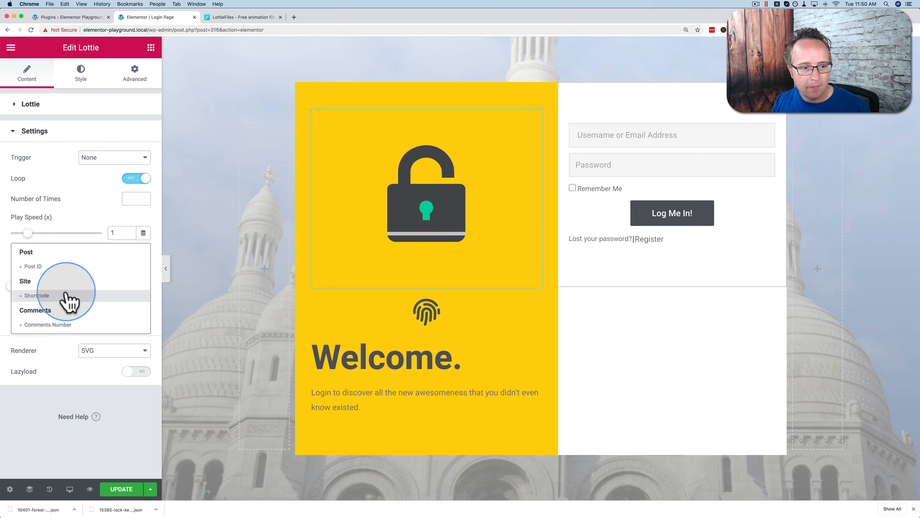
click(123, 231)
click(136, 254)
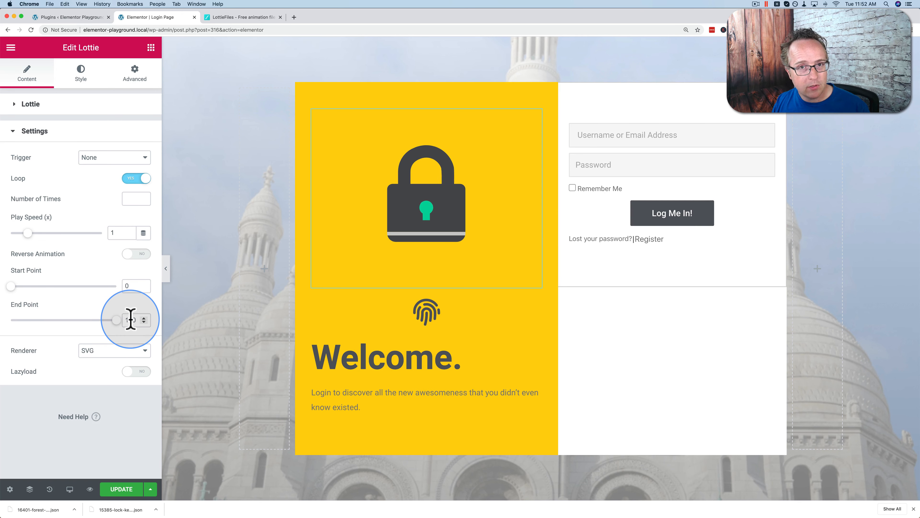
Play, pause and scrub the lock animation on LottieFiles to examine its first, current and last frame numbers.
click(249, 18)
click(337, 233)
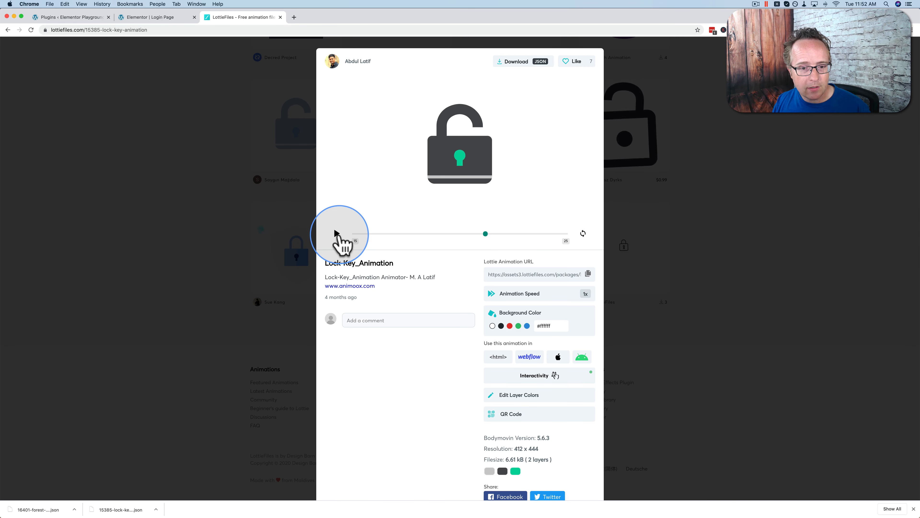
click(338, 234)
click(355, 234)
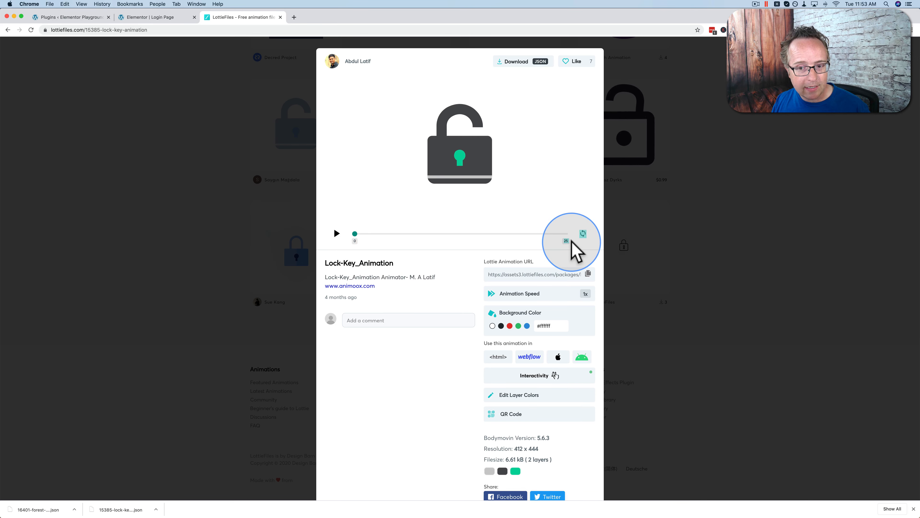
click(166, 19)
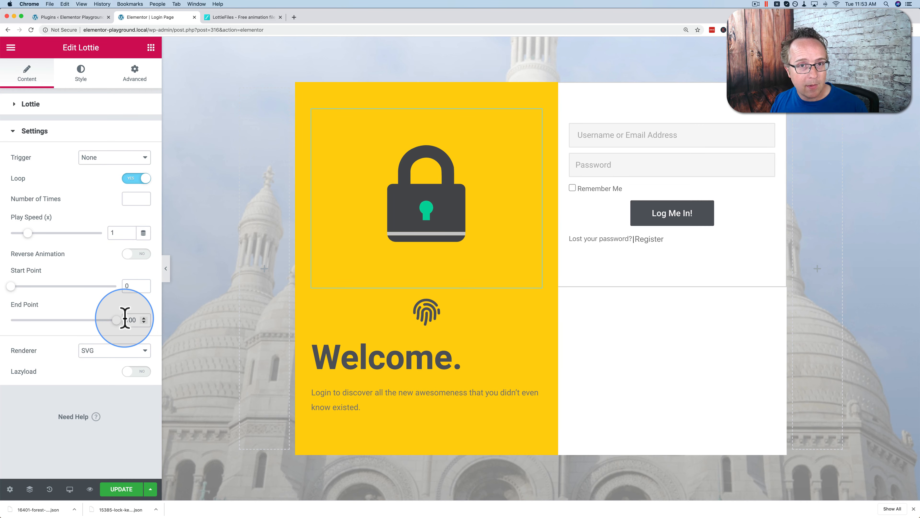
click(248, 21)
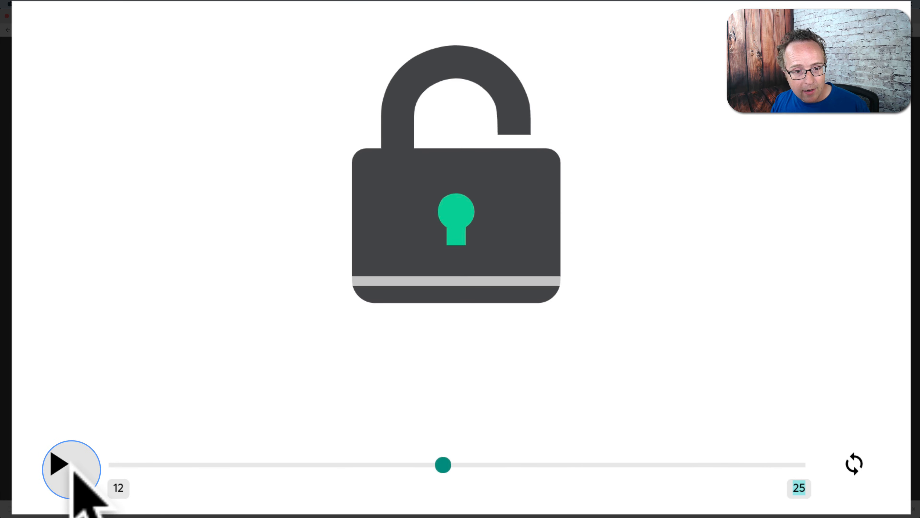
click(52, 468)
drag(117, 466, 538, 465)
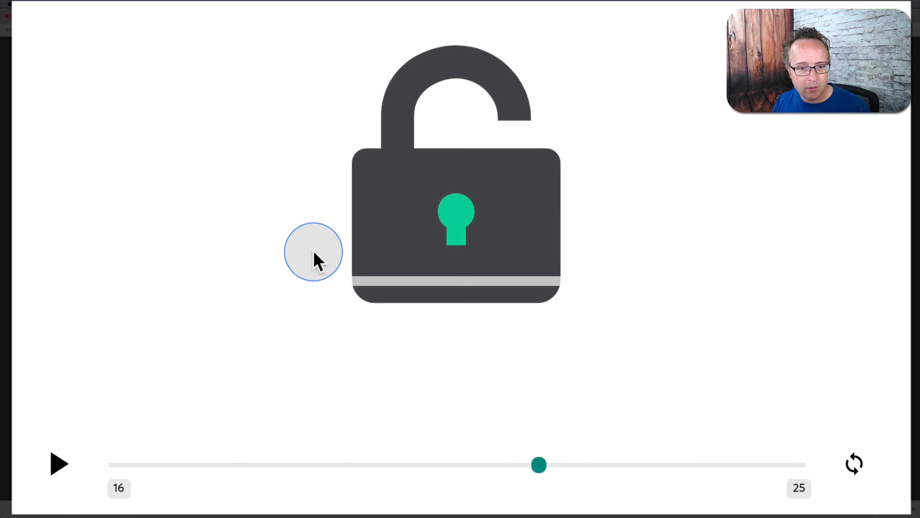
double_click(120, 487)
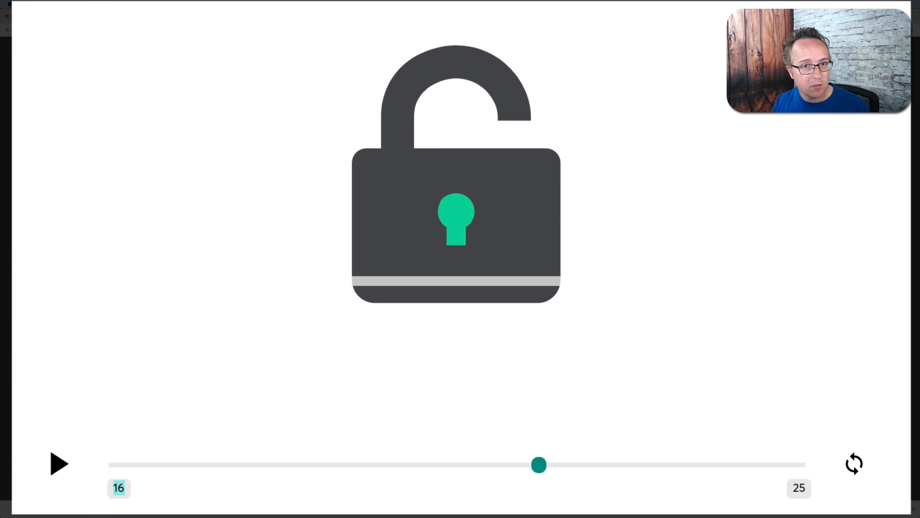
click(407, 309)
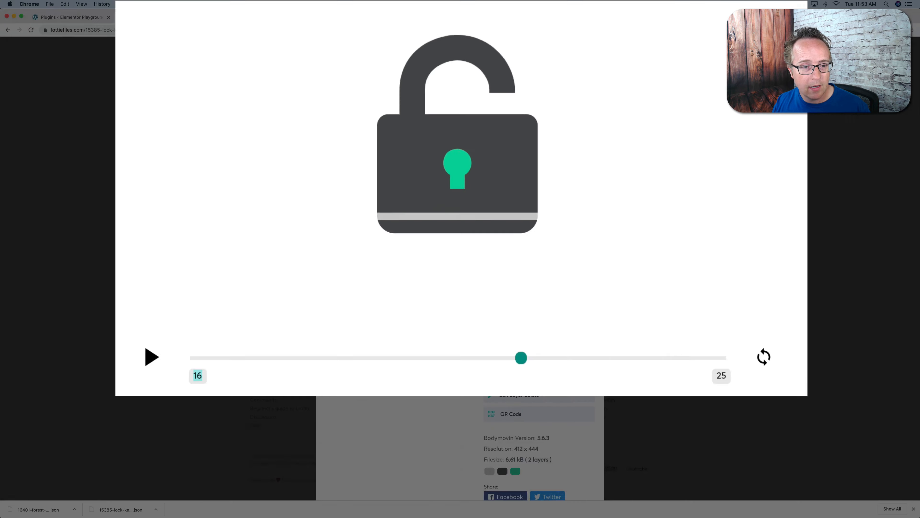
In Elementor, try an End Point of 16 for the lock animation and restore it to 100, with the Start Point at 0.
click(149, 286)
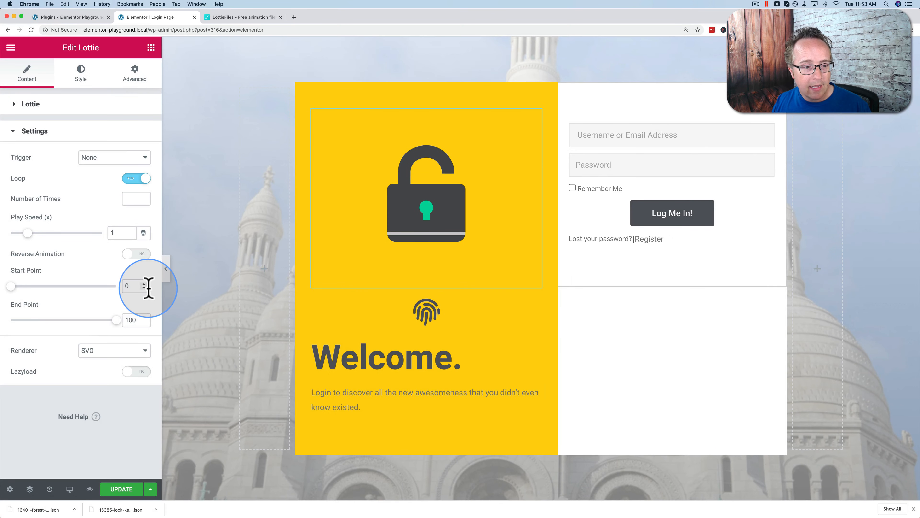
click(117, 321)
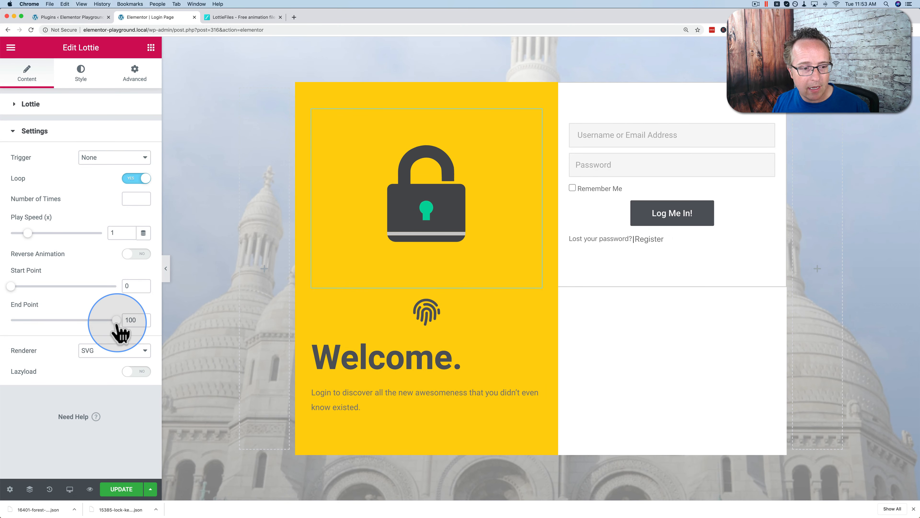
drag(117, 322, 33, 322)
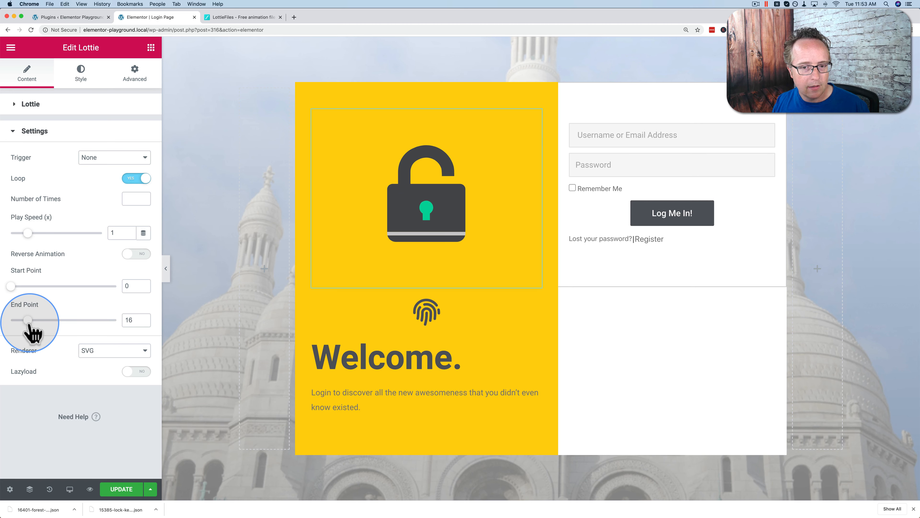
drag(28, 321, 142, 313)
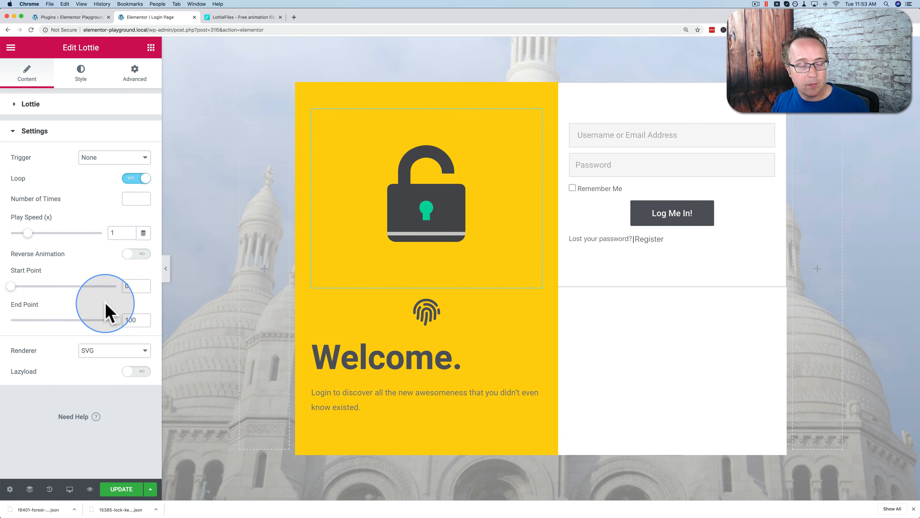
mouse_move(12, 287)
mouse_down()
mouse_move(85, 286)
mouse_move(12, 287)
mouse_up()
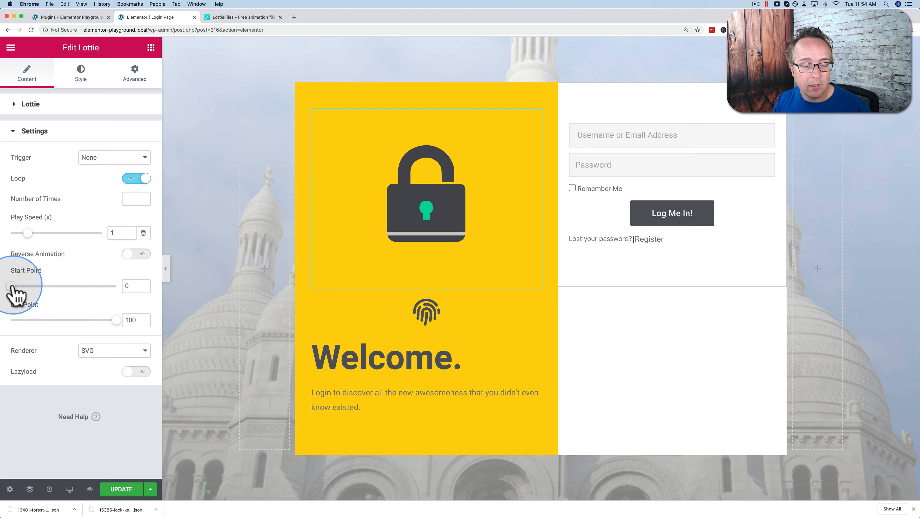
Try the Canvas renderer for the lock animation, return it to SVG and turn on Lazyload.
click(111, 351)
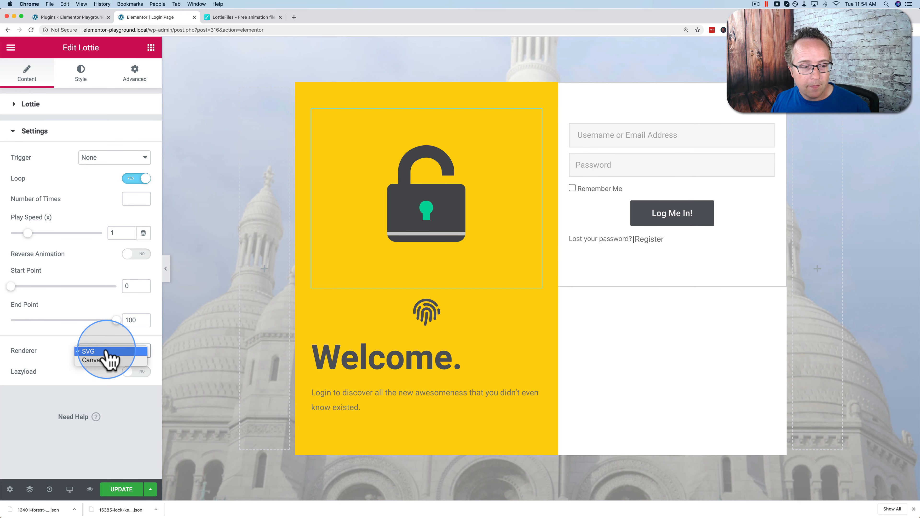
click(93, 360)
click(99, 351)
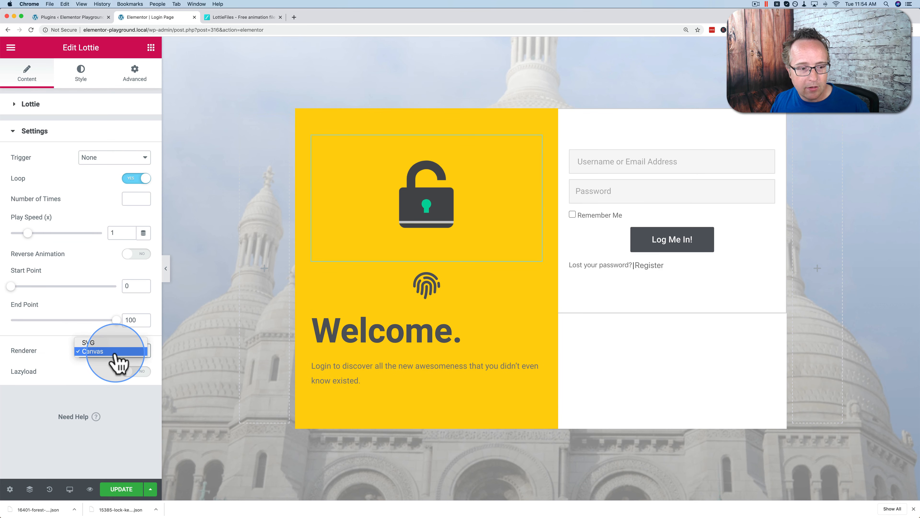
click(102, 344)
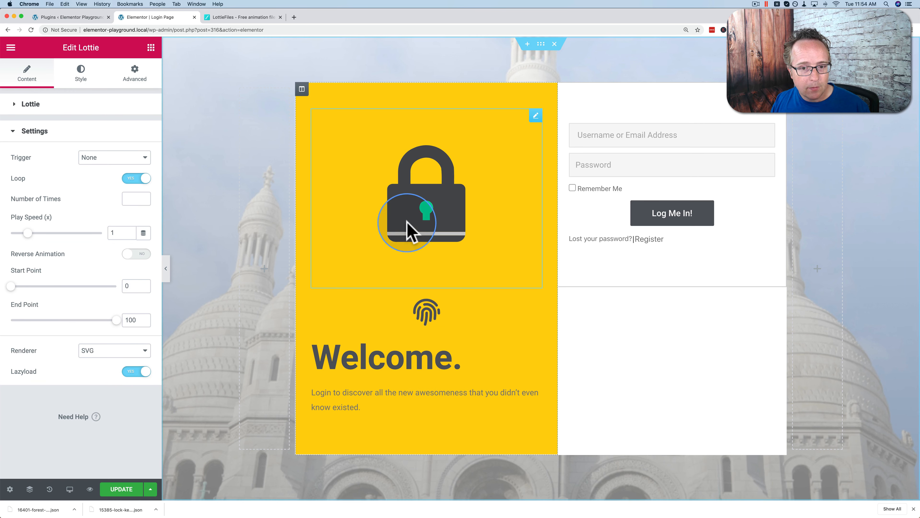
Set the lock animation's width to 25% and delete the fingerprint icon below it.
click(82, 78)
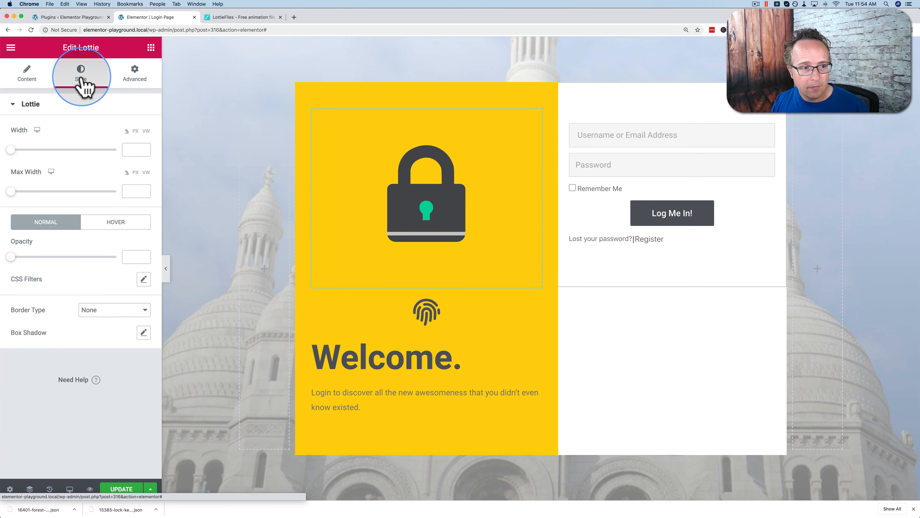
drag(10, 150, 39, 155)
right_click(533, 254)
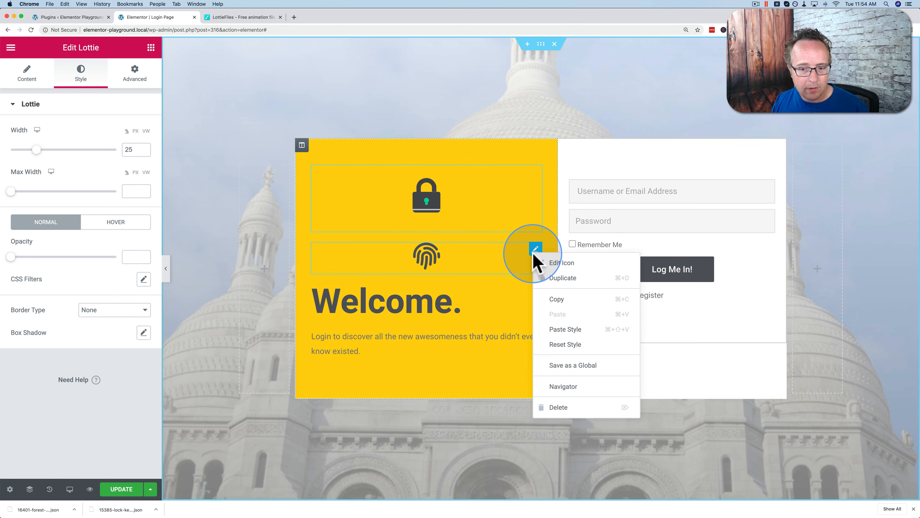
click(550, 408)
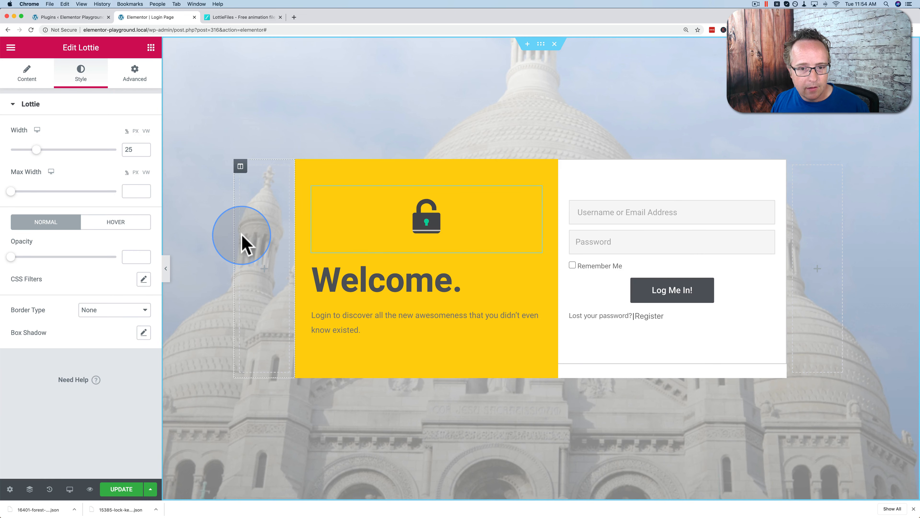
click(260, 233)
click(411, 220)
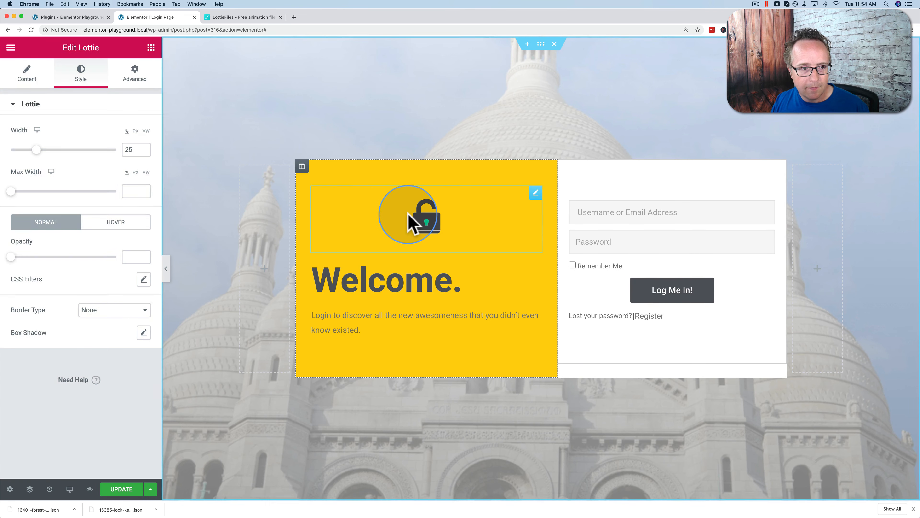
Examine the lock animation's Max Width setting and compare its Normal and Hover style options.
click(12, 192)
mouse_move(13, 196)
mouse_down()
mouse_move(72, 196)
mouse_move(9, 195)
mouse_up()
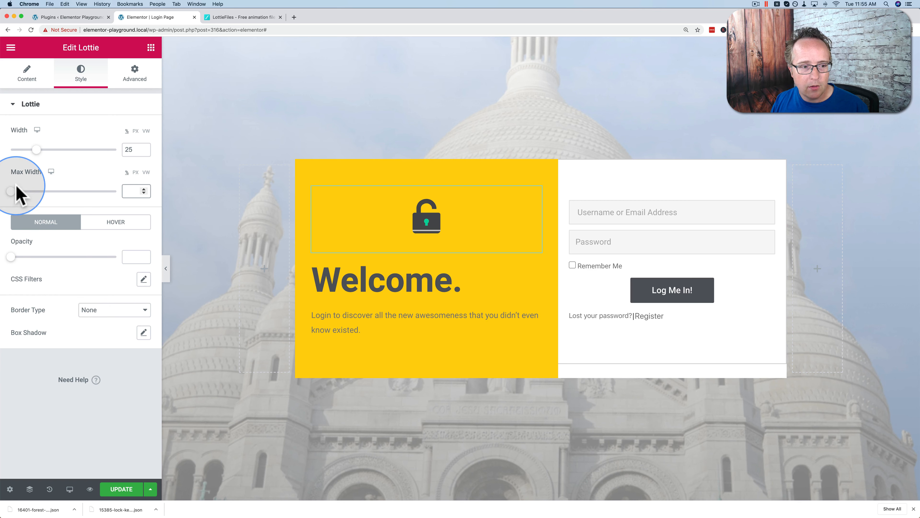
click(102, 225)
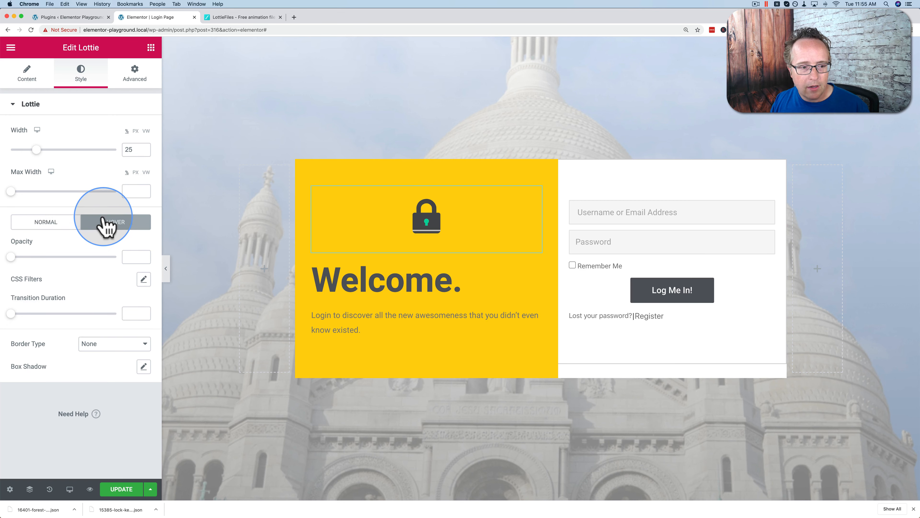
click(51, 226)
click(111, 225)
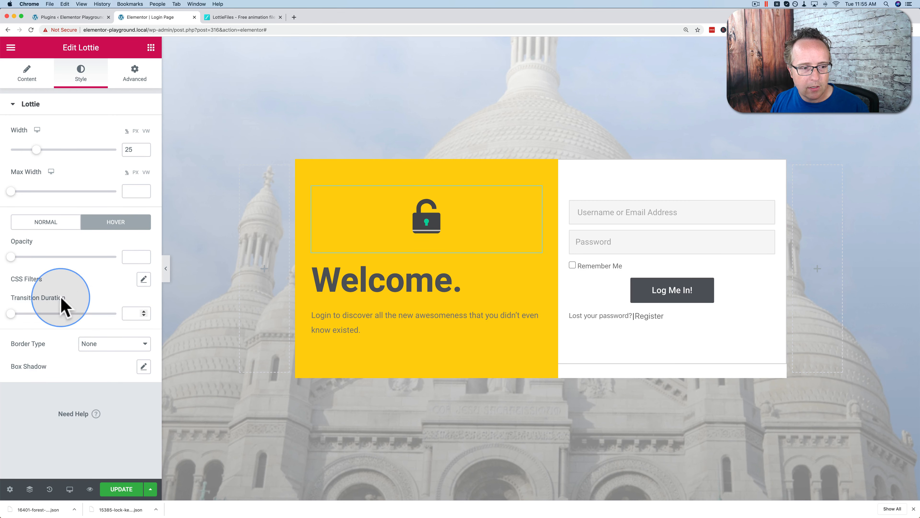
click(53, 227)
click(115, 225)
click(59, 226)
click(109, 223)
click(477, 222)
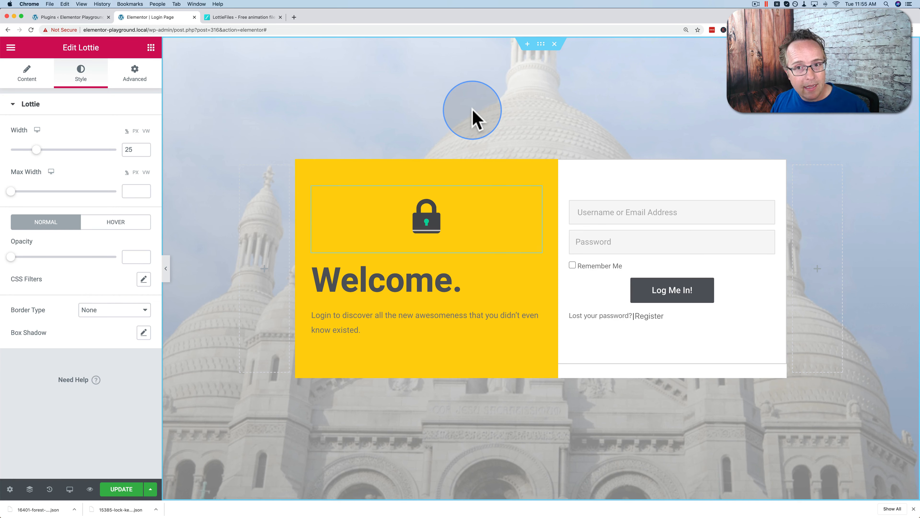
Remove the cathedral image from the login section's background slideshow.
click(541, 43)
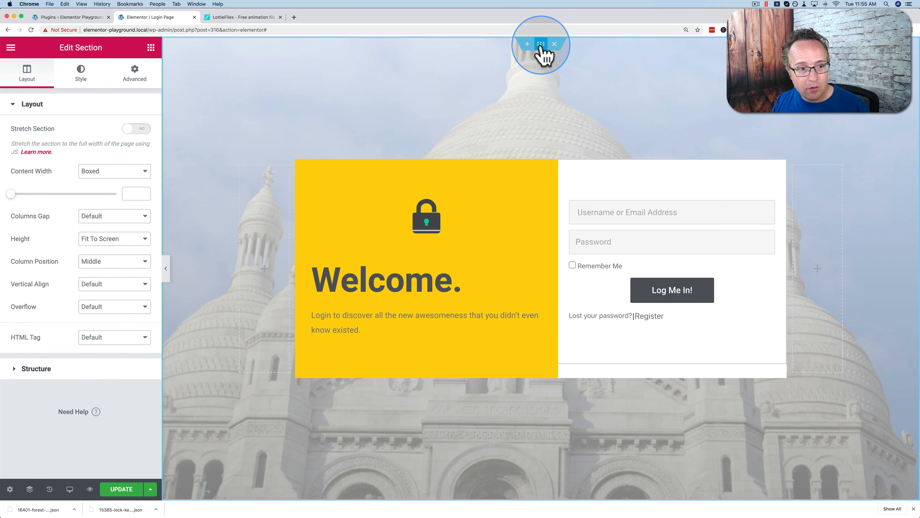
click(82, 82)
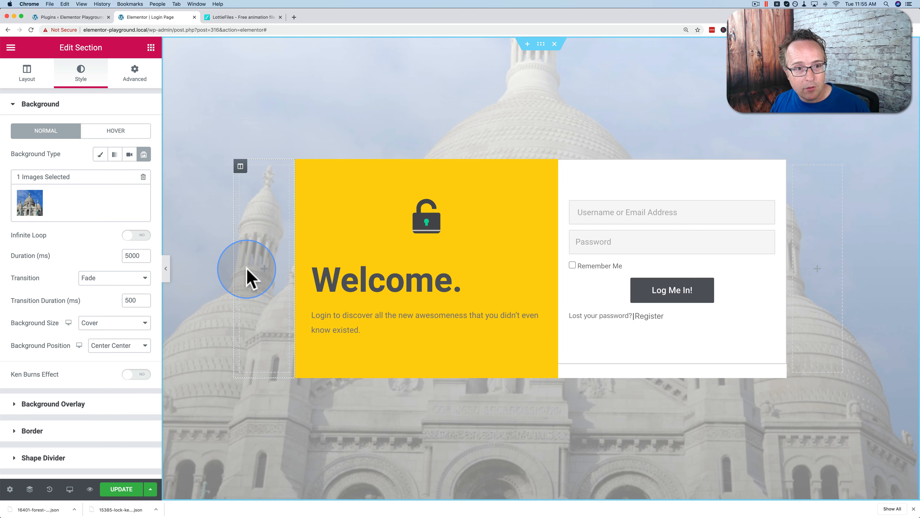
click(143, 177)
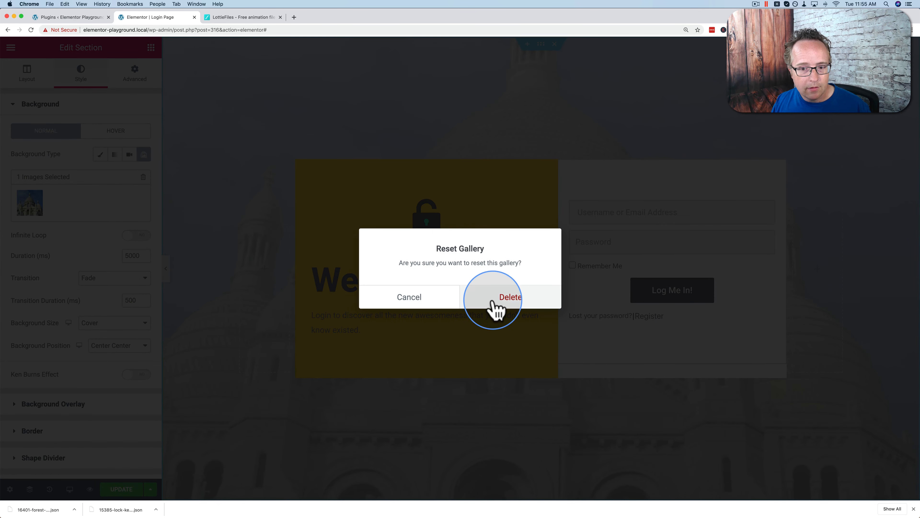
click(491, 302)
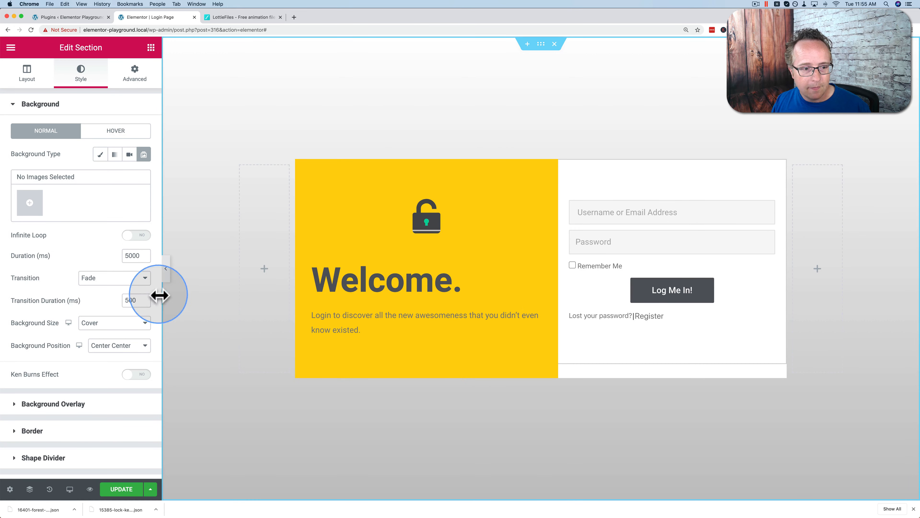
Remove the login section's gradient background overlay and add a new single-column section below it.
click(61, 406)
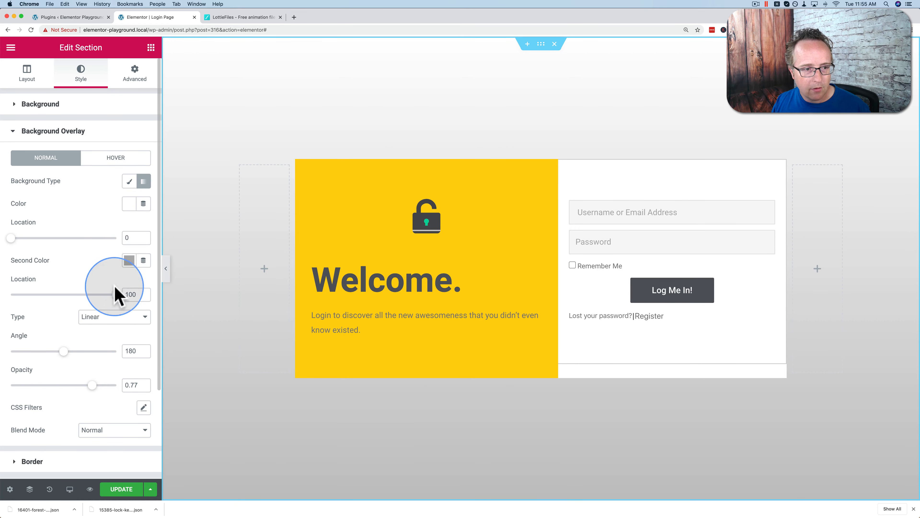
click(144, 183)
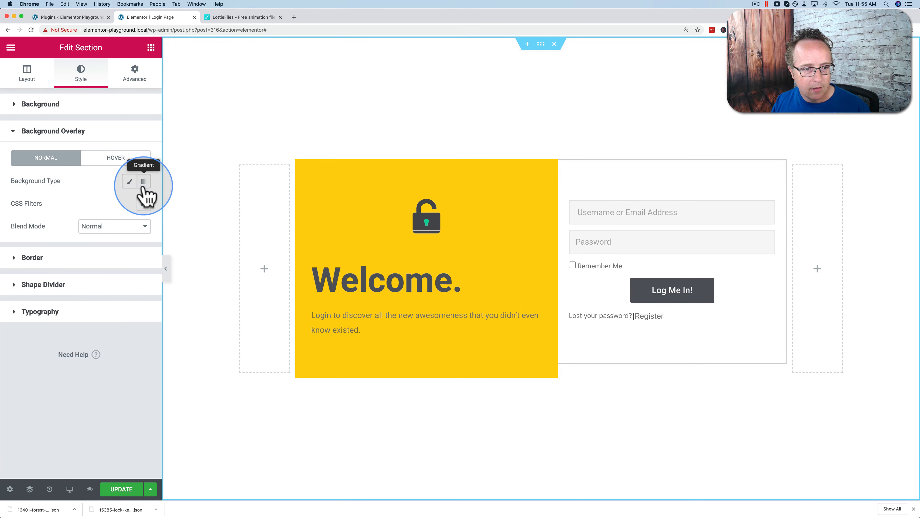
scroll(522, 492, down, 4)
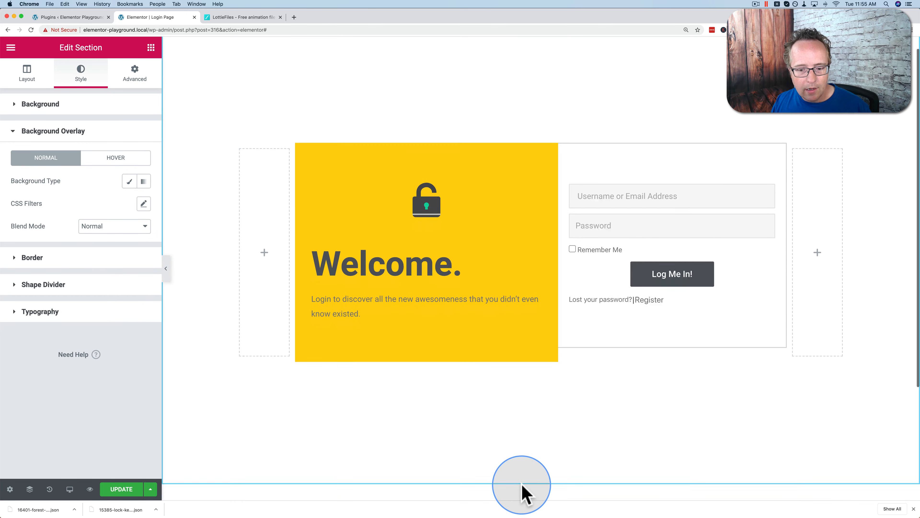
click(528, 408)
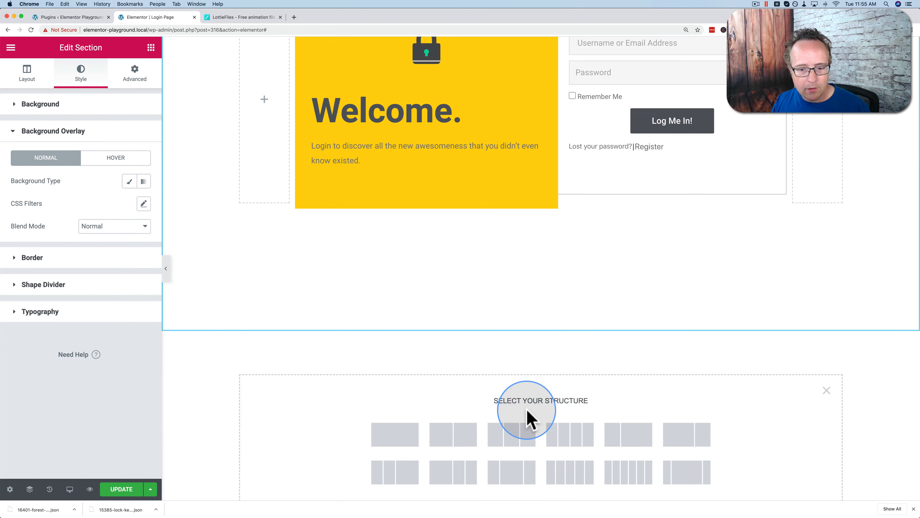
click(395, 439)
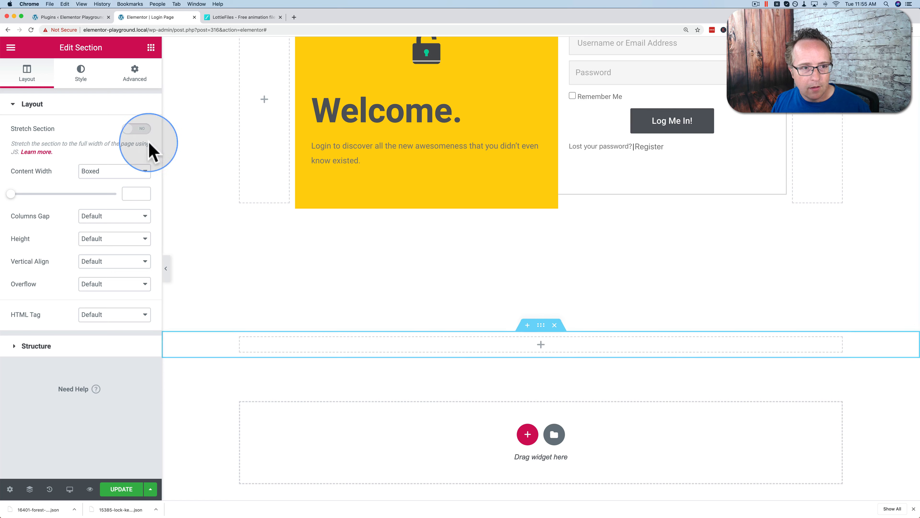
Add a Lottie widget to the new section and load 16401-forest-morning.json from the media library into it.
click(151, 51)
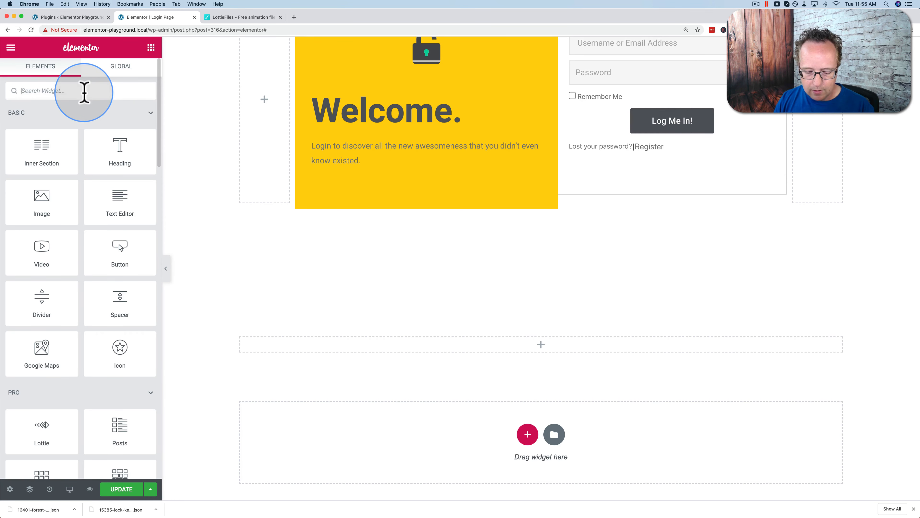
text(lotti)
drag(43, 121, 487, 344)
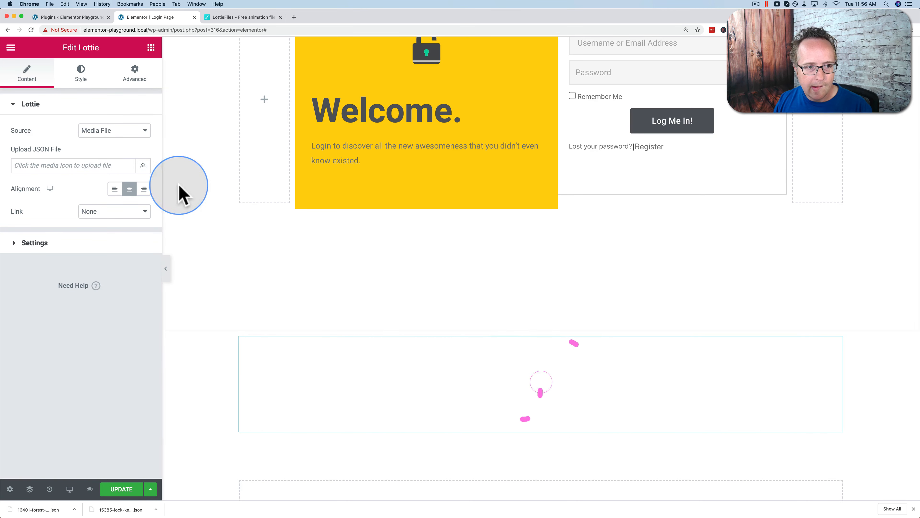
click(109, 170)
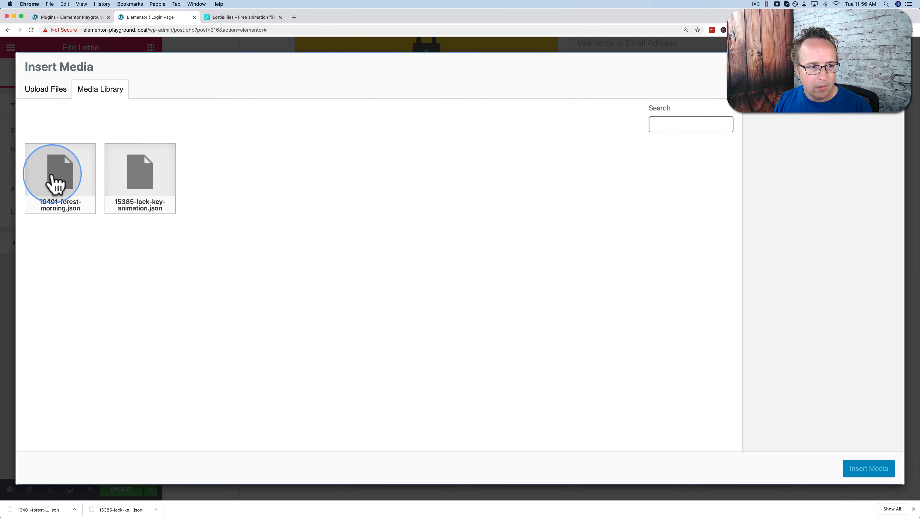
click(50, 185)
click(874, 471)
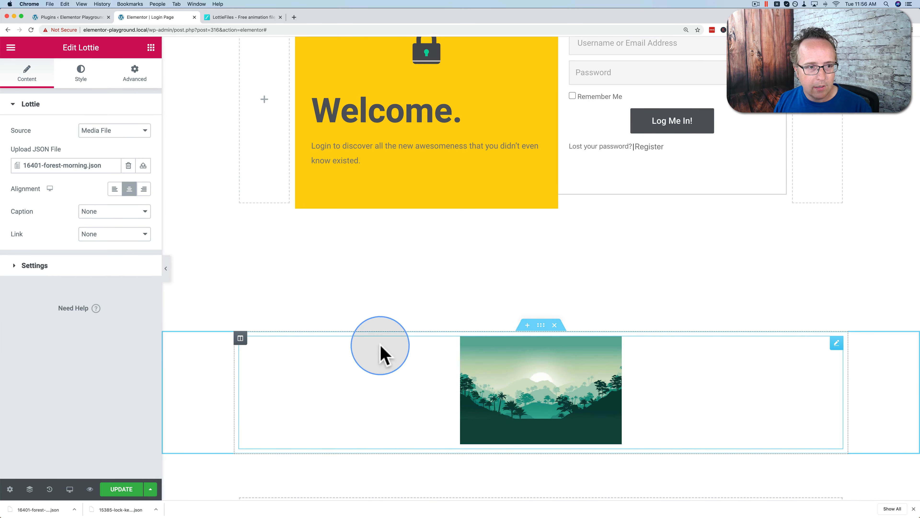
Set the forest animation's width to 100% and give its section Full Width content with Stretch Section turned on.
click(87, 78)
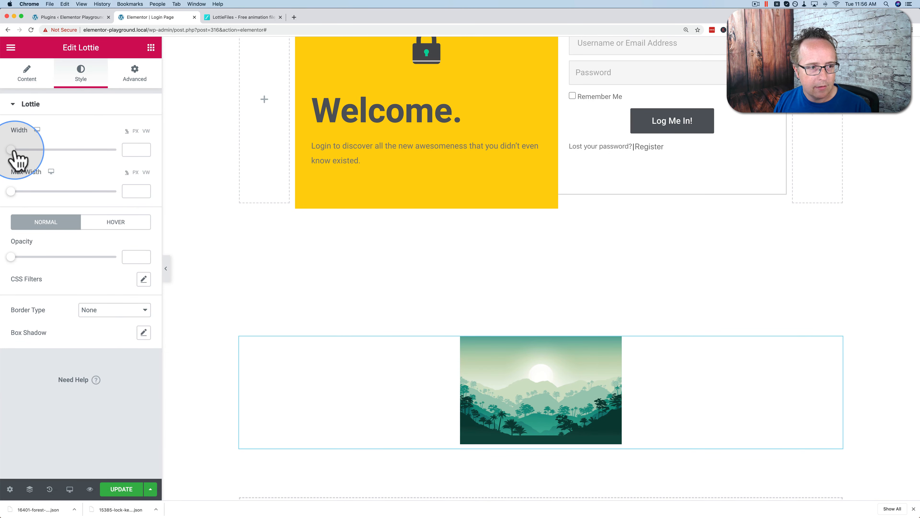
drag(11, 150, 137, 135)
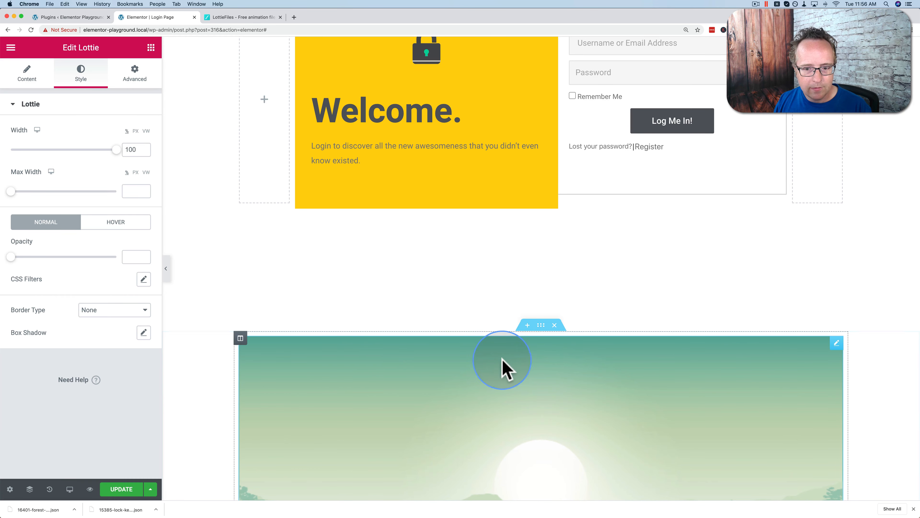
click(540, 328)
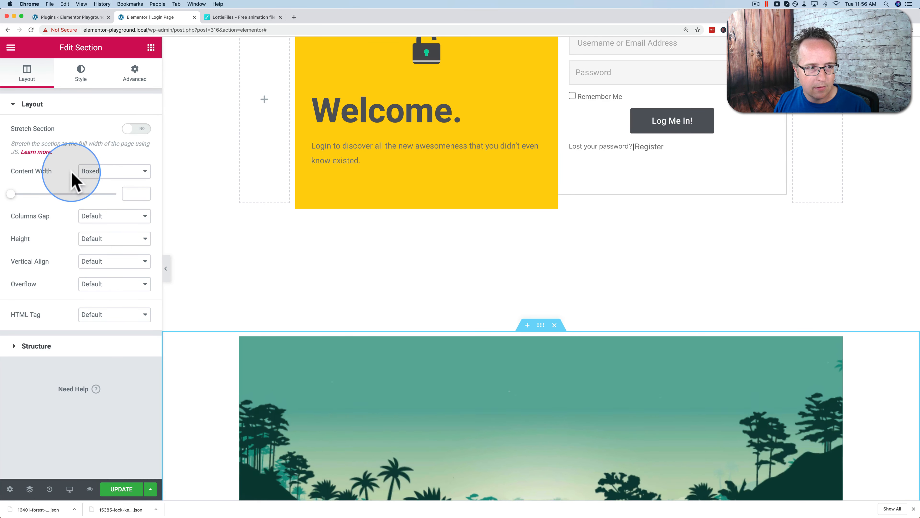
click(92, 173)
click(95, 181)
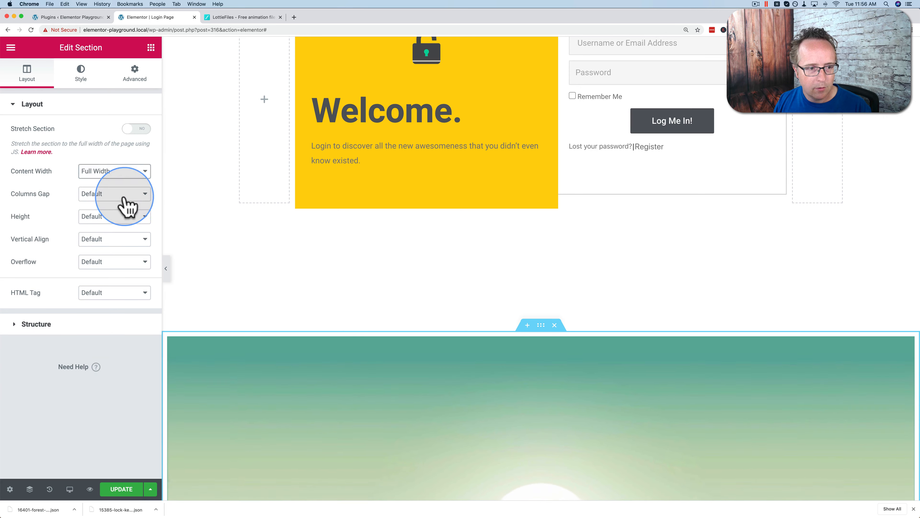
click(104, 197)
click(136, 129)
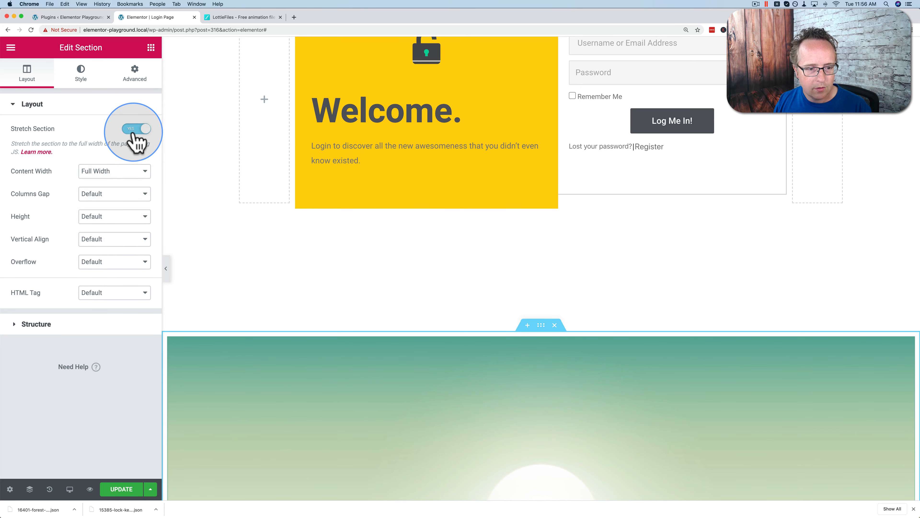
scroll(295, 348, down, 10)
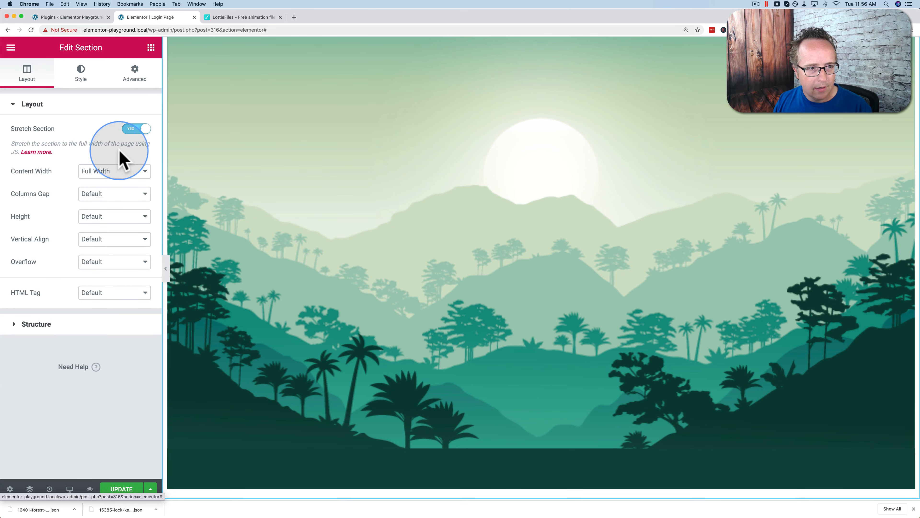
Unlink the forest section's margins and set its top margin to -439 px, trying -339 and -639 px first.
click(131, 80)
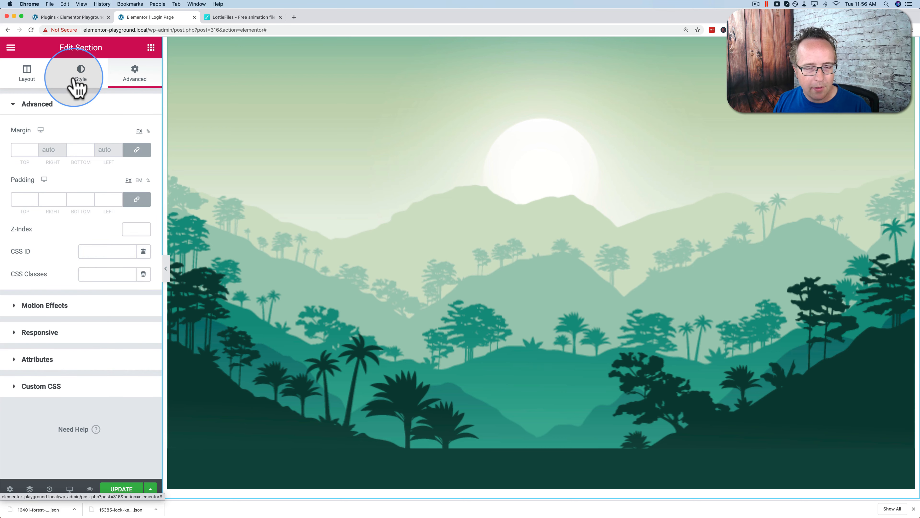
scroll(384, 271, up, 10)
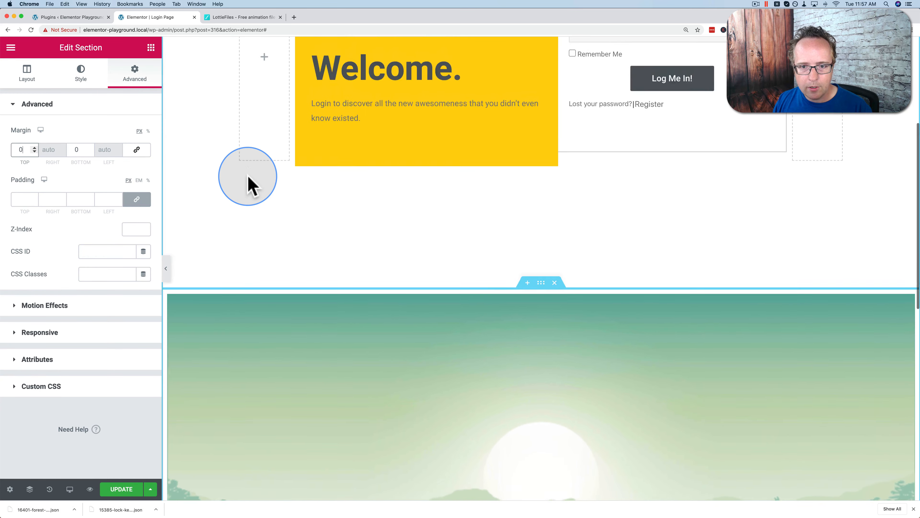
scroll(263, 291, up, 3)
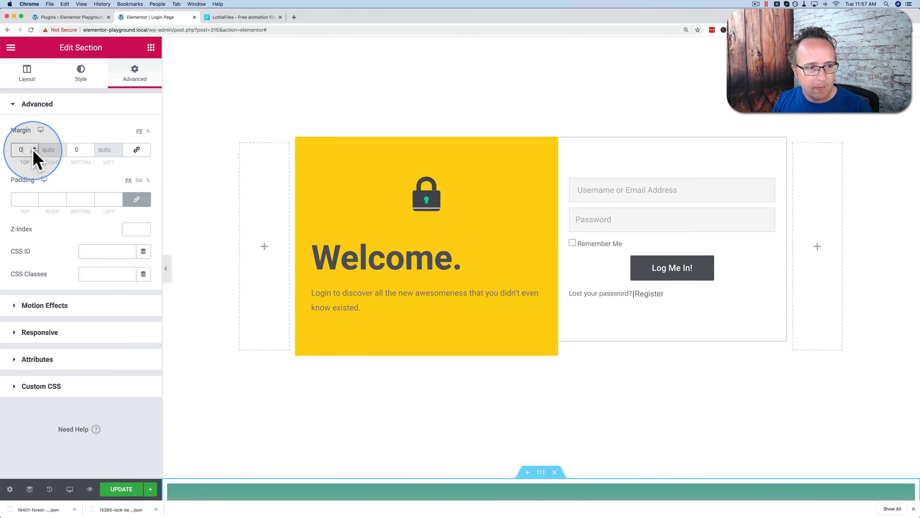
drag(34, 150, 20, 151)
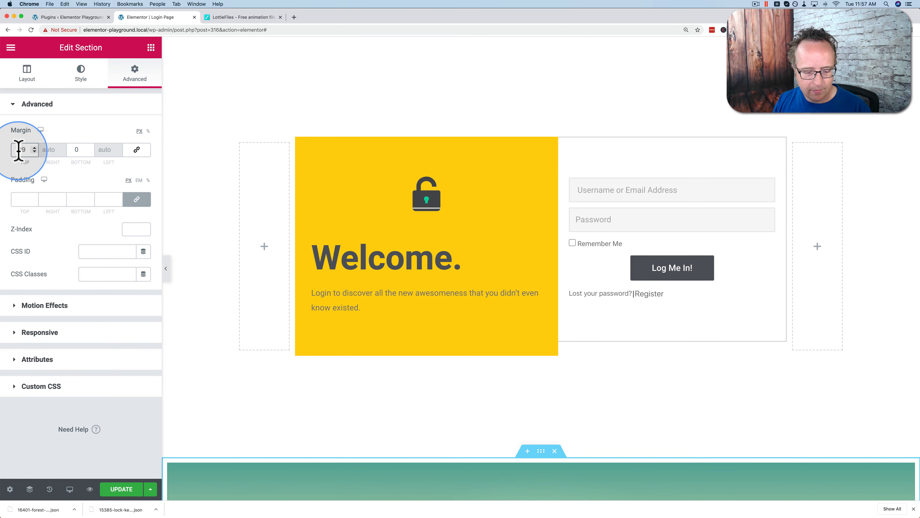
text(3)
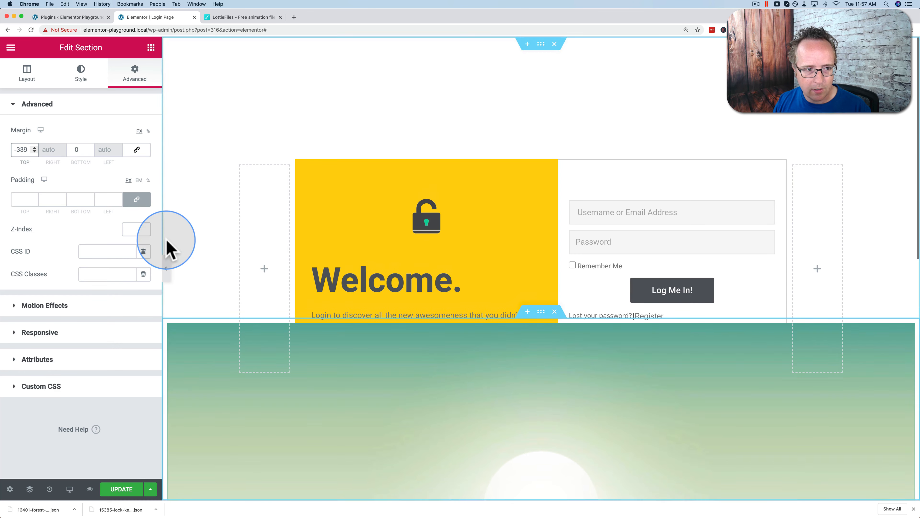
key(BackSpace)
text(6)
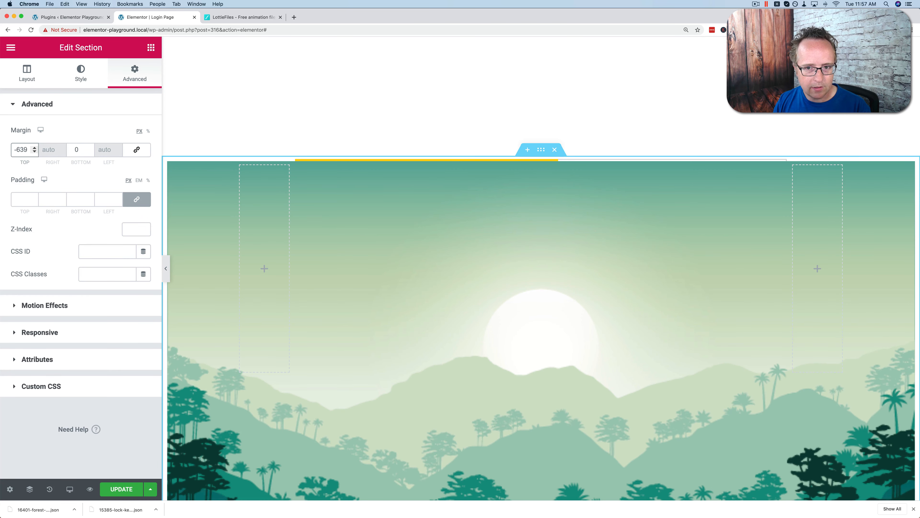
key(BackSpace)
text(4)
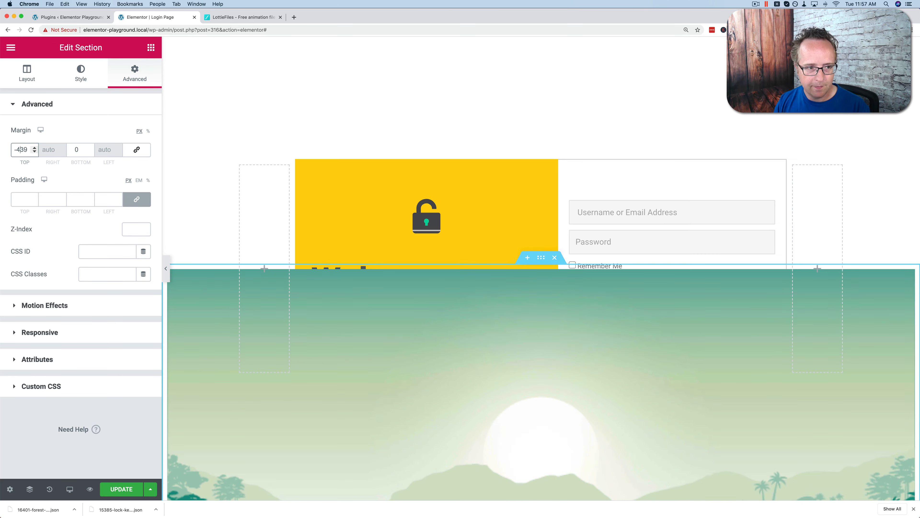
Set the login section's Z-Index to 1 so it sits in front of the forest animation.
click(580, 345)
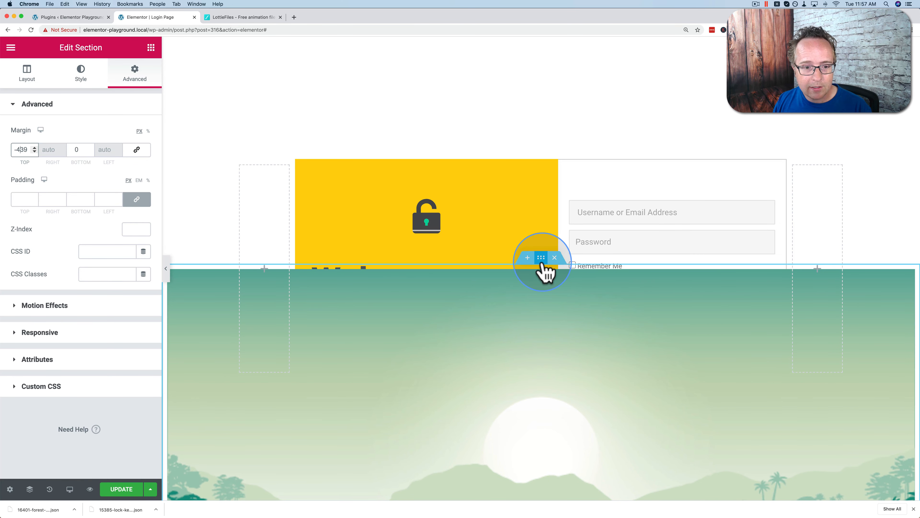
drag(544, 270, 538, 71)
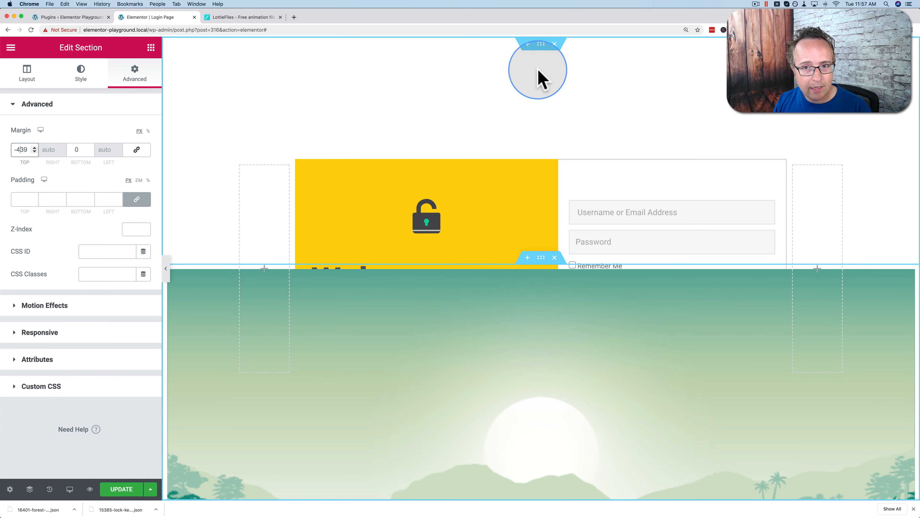
click(542, 47)
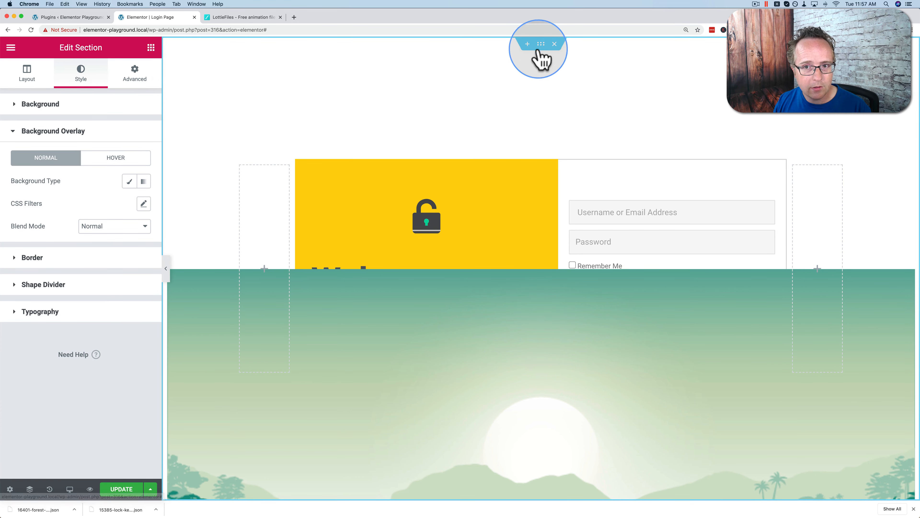
click(126, 86)
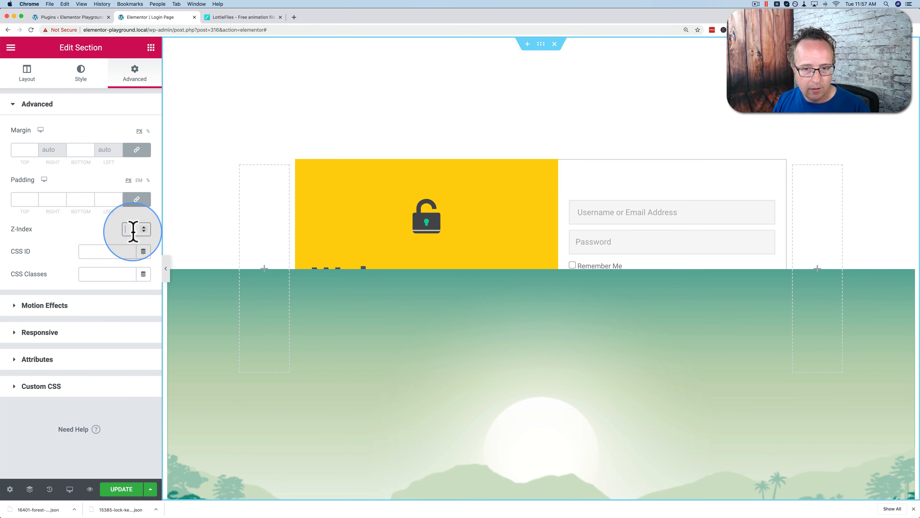
text(1)
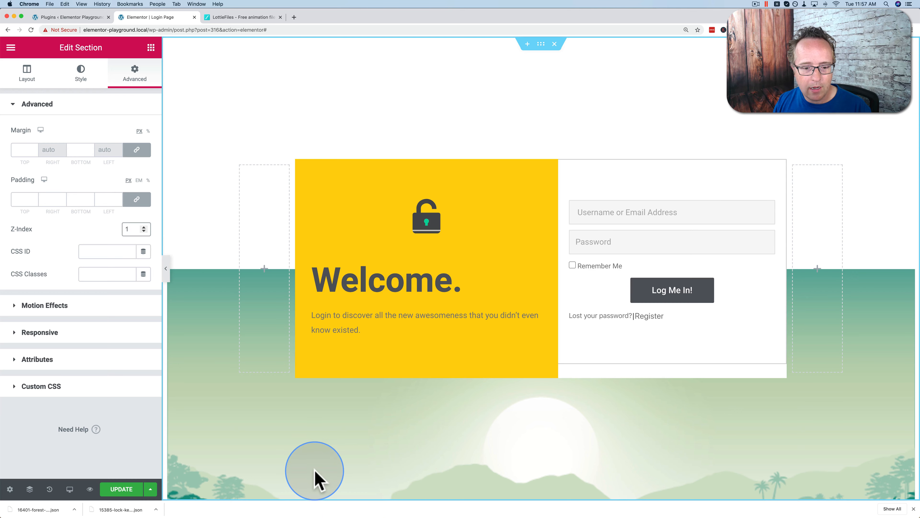
Examine how the login box overlaps the forest animation, selecting the forest Lottie widget along the way.
scroll(313, 471, down, 5)
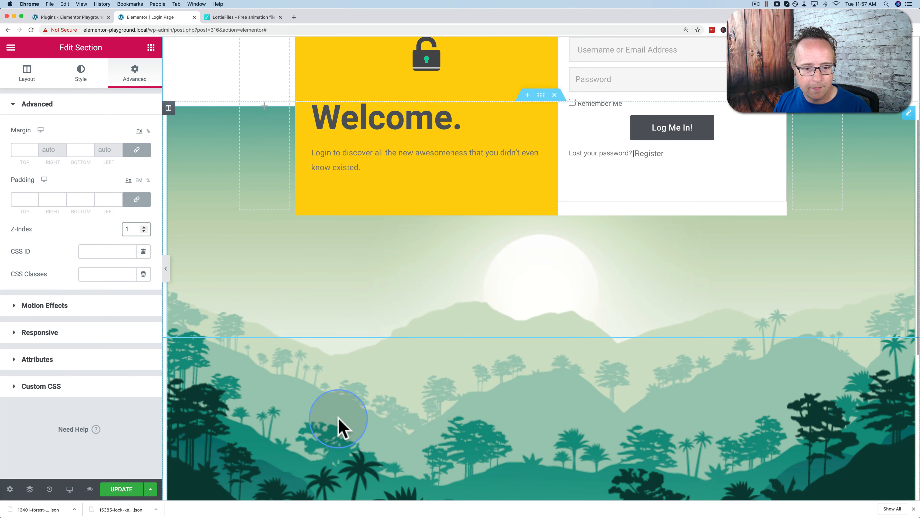
scroll(341, 417, up, 5)
scroll(314, 349, down, 3)
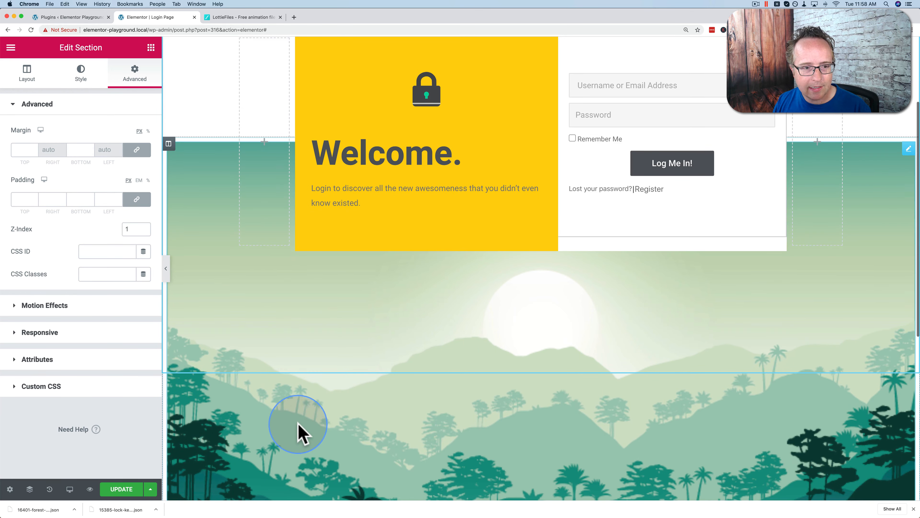
click(297, 431)
scroll(304, 381, down, 1)
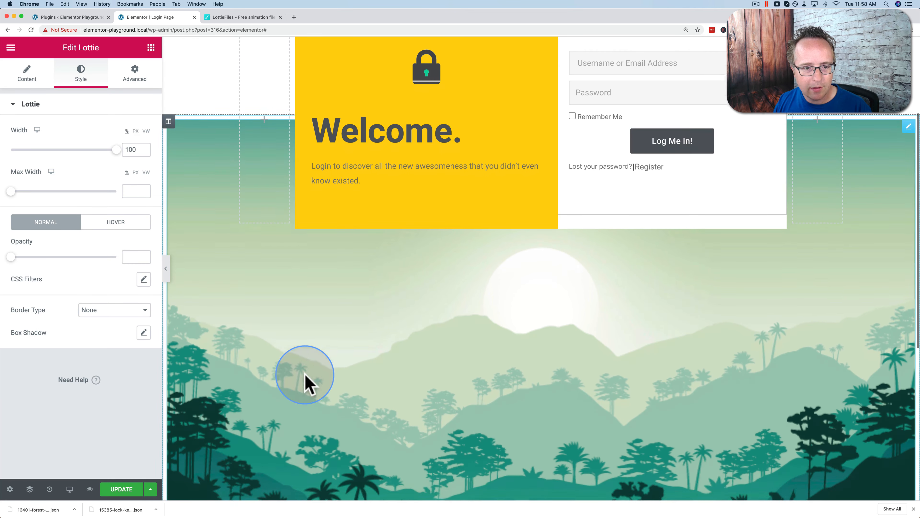
scroll(368, 406, down, 1)
scroll(362, 416, up, 4)
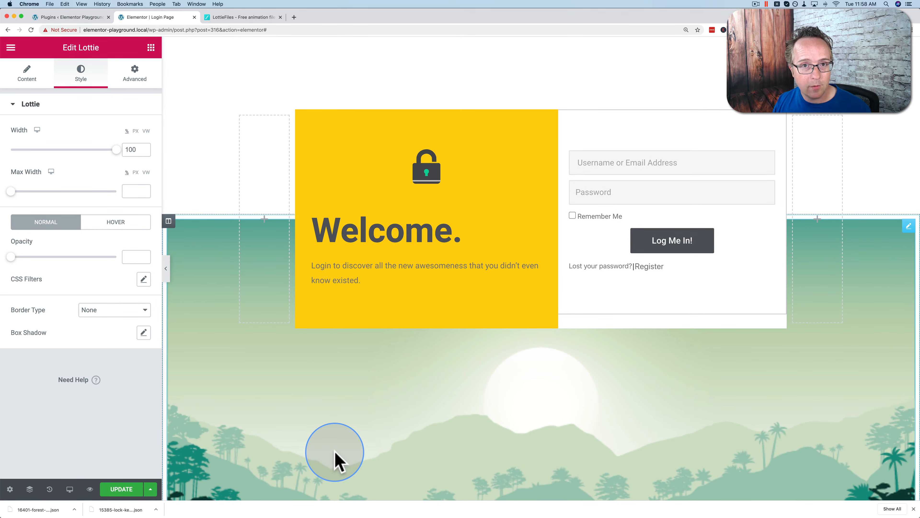
scroll(329, 469, down, 1)
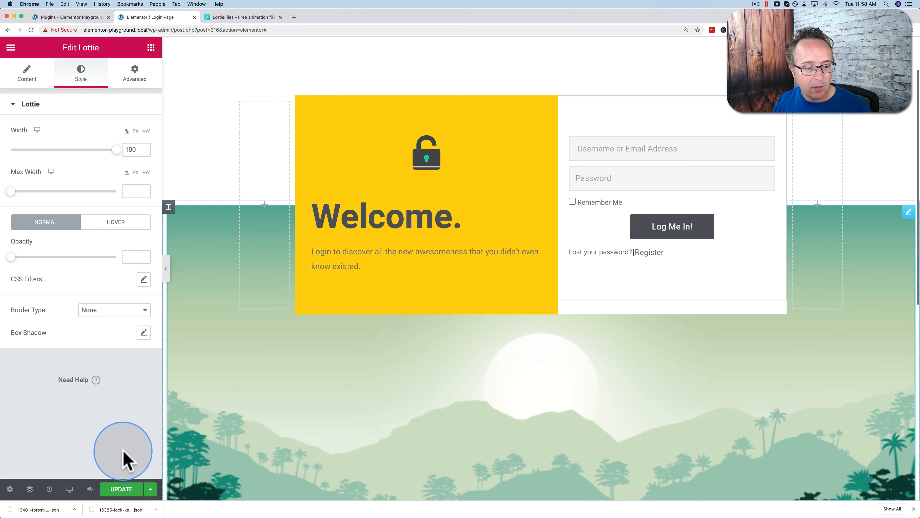
Open the Navigator and toggle the visibility of the login section's first column and of the whole section.
click(29, 492)
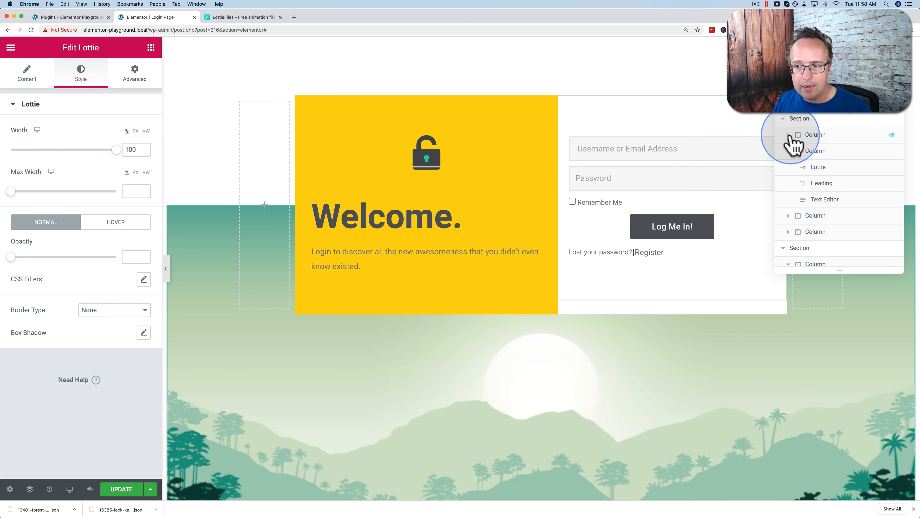
click(894, 135)
click(892, 135)
click(892, 134)
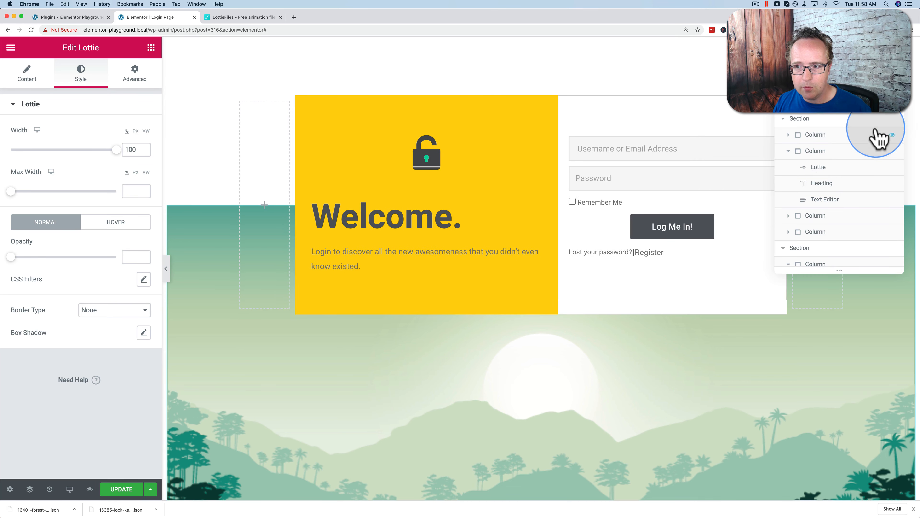
click(892, 120)
click(892, 120)
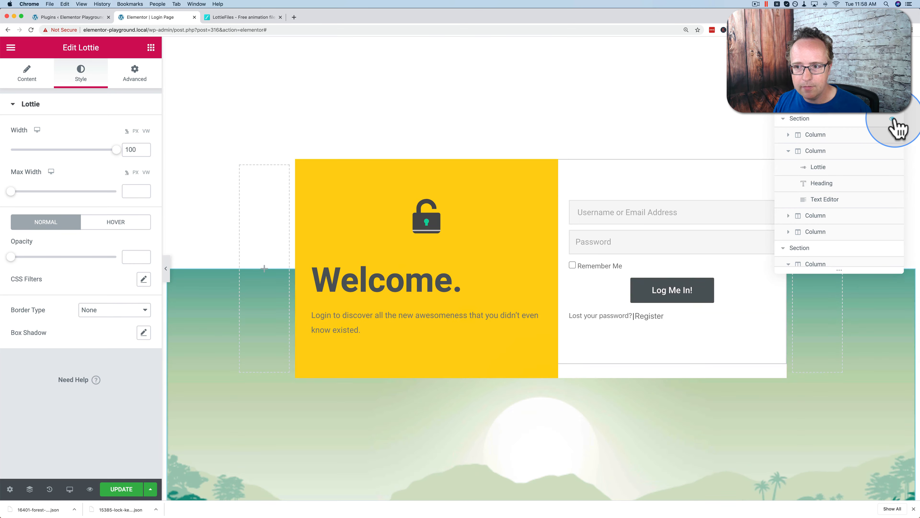
Collapse the login section in the Navigator, select the forest section, and set its top margin to -870 px, trying -750 px first.
click(788, 122)
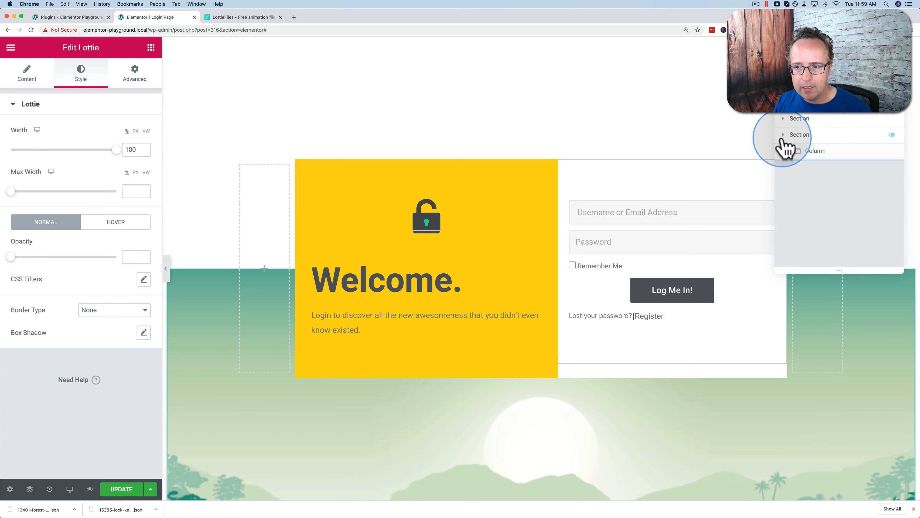
click(784, 137)
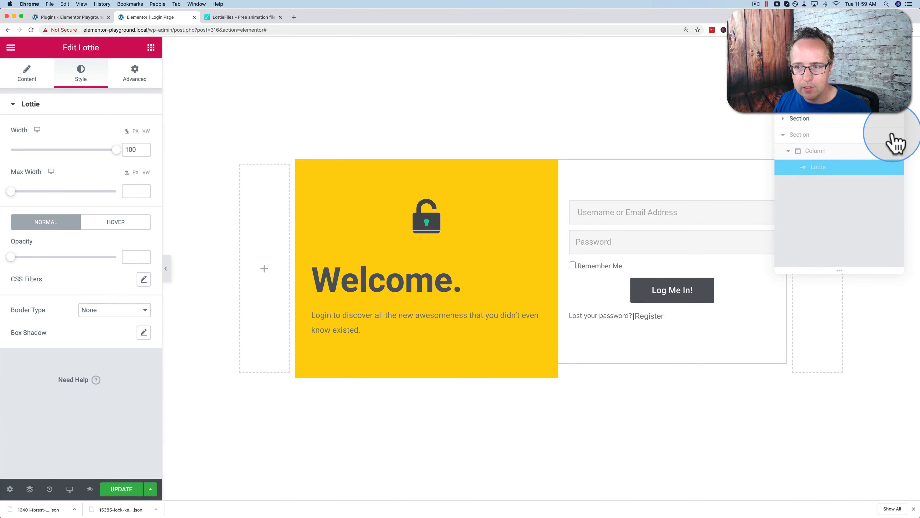
click(832, 141)
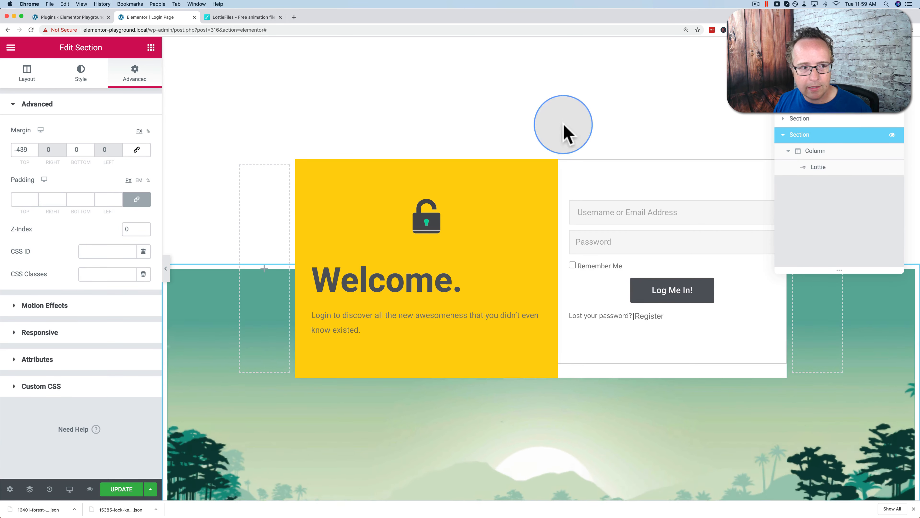
click(39, 143)
click(34, 147)
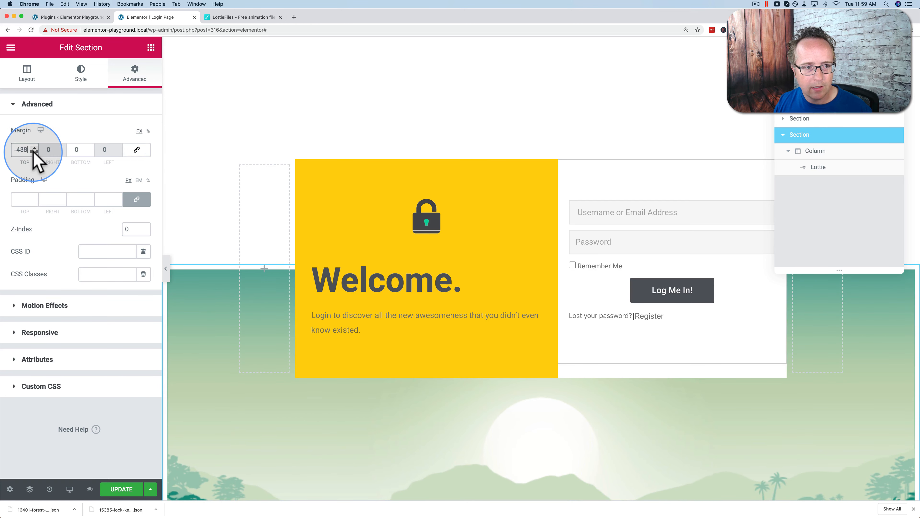
click(34, 151)
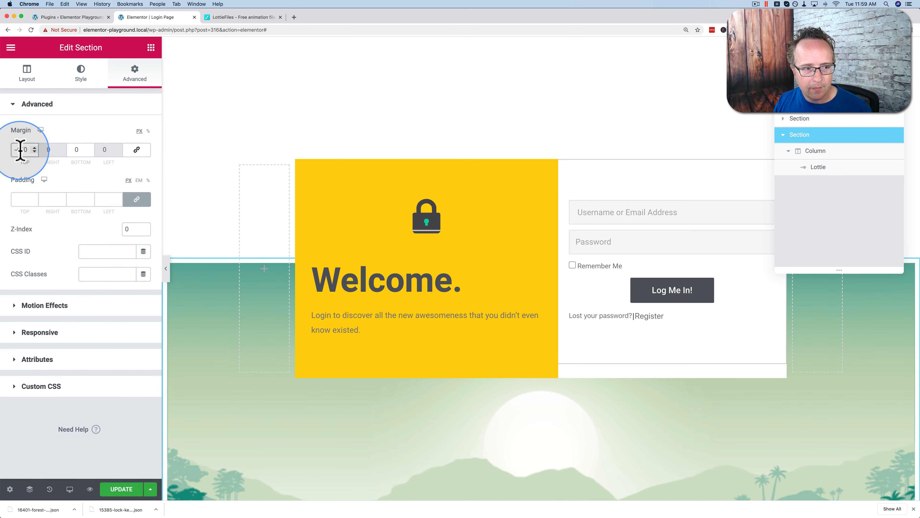
key(BackSpace)
text(7)
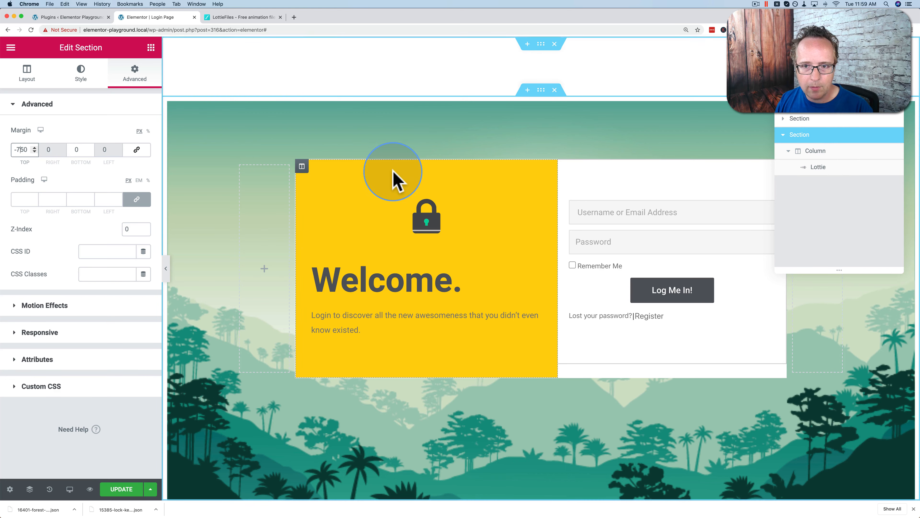
click(35, 151)
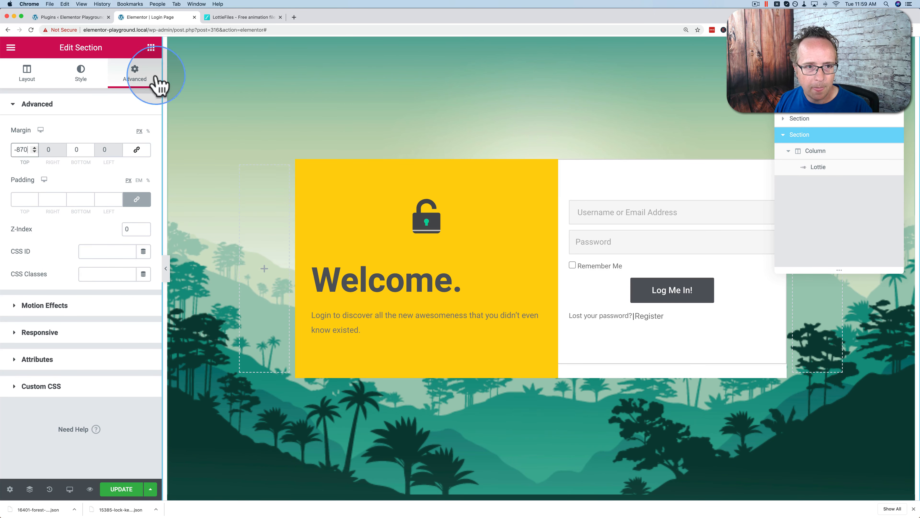
Set the forest section's Columns Gap to No Gap and look over its style options.
click(27, 78)
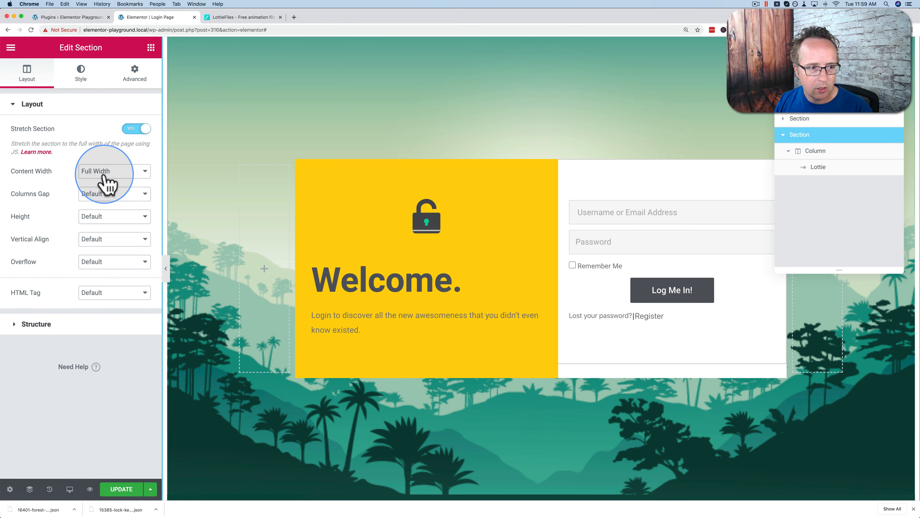
click(105, 193)
click(100, 204)
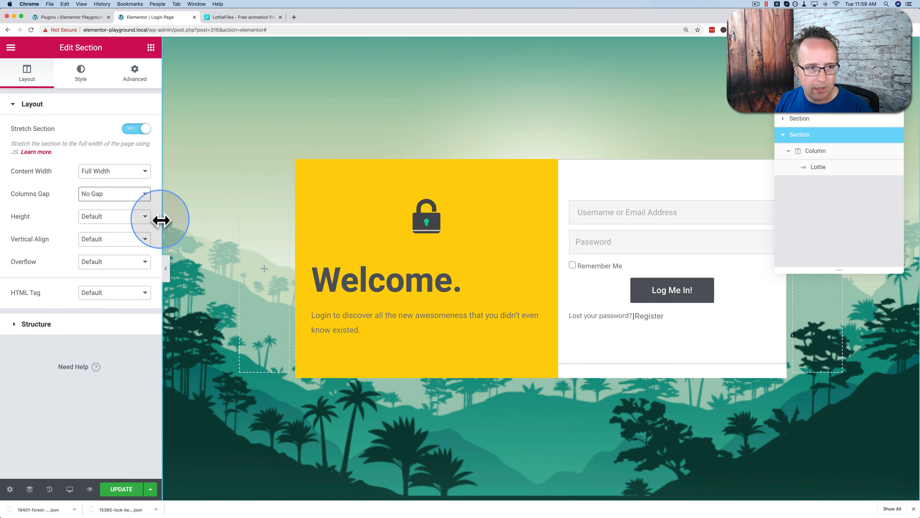
click(80, 73)
click(137, 216)
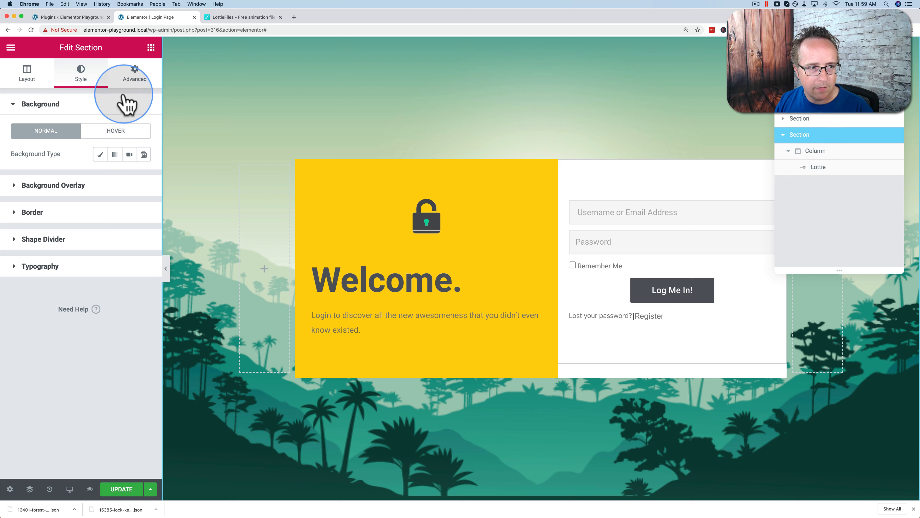
Try the None trigger on the forest Lottie widget and set its Trigger back to Viewport.
click(824, 167)
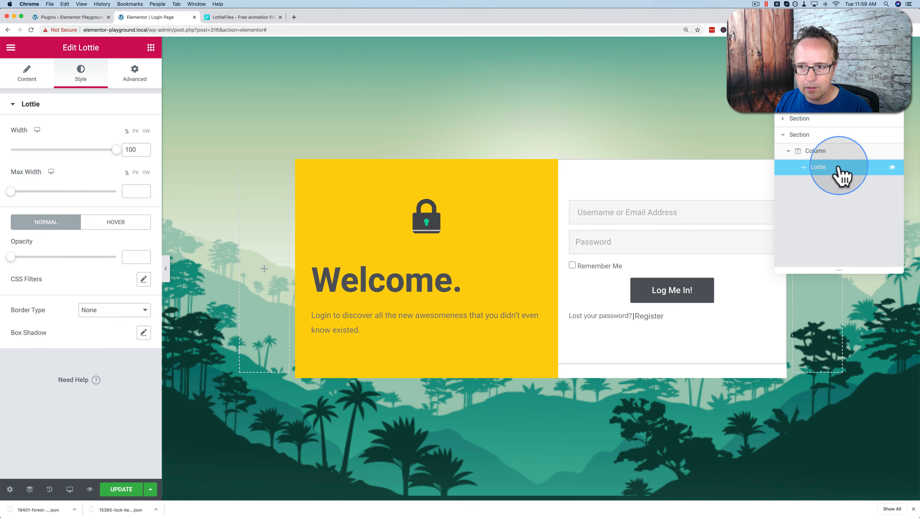
click(28, 109)
click(28, 79)
click(62, 258)
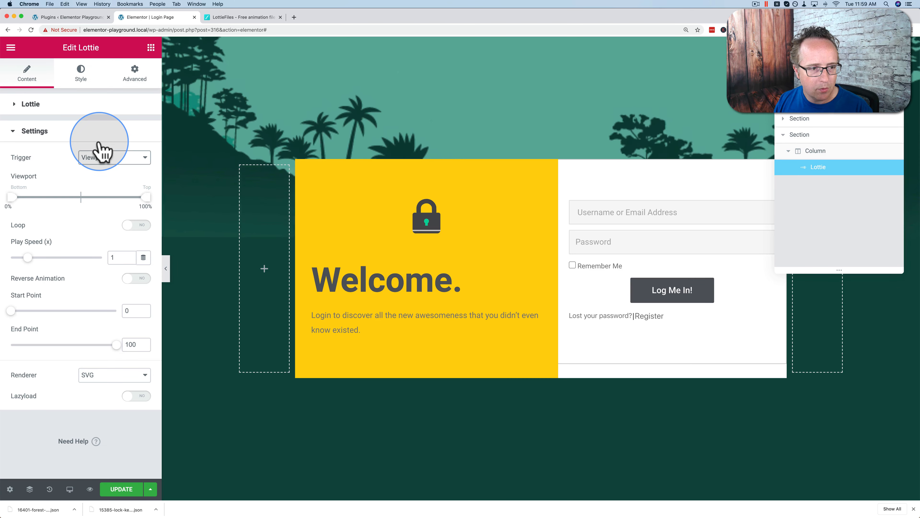
click(102, 157)
click(99, 193)
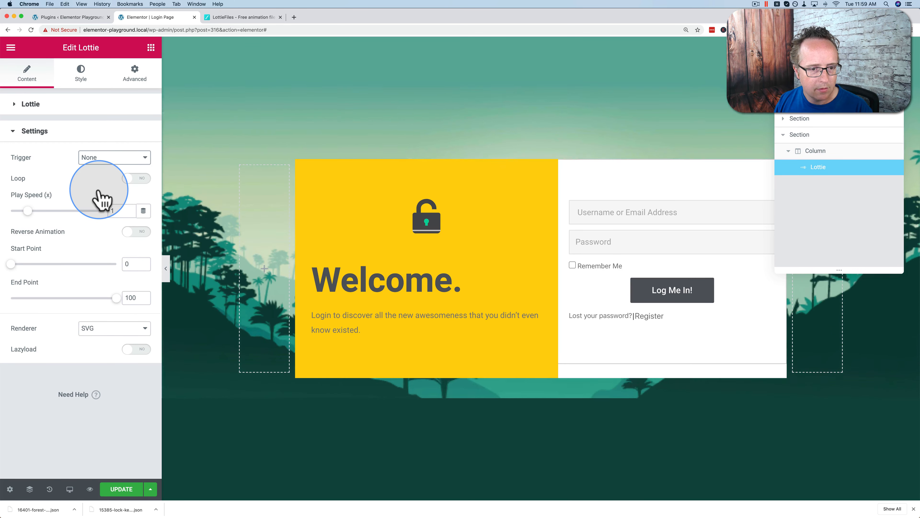
click(98, 161)
click(95, 124)
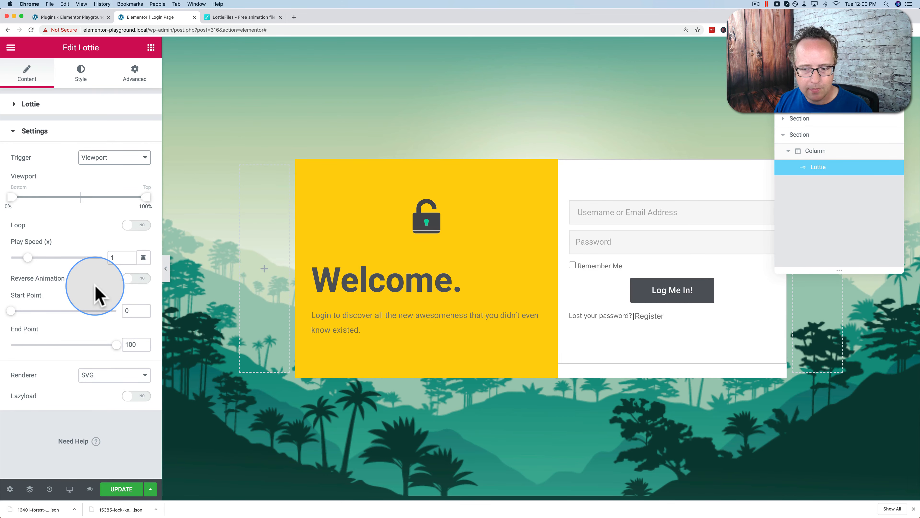
Open elementor-playground.local/login-page-2/ in a new incognito tab and examine the login box over the forest animation.
click(897, 105)
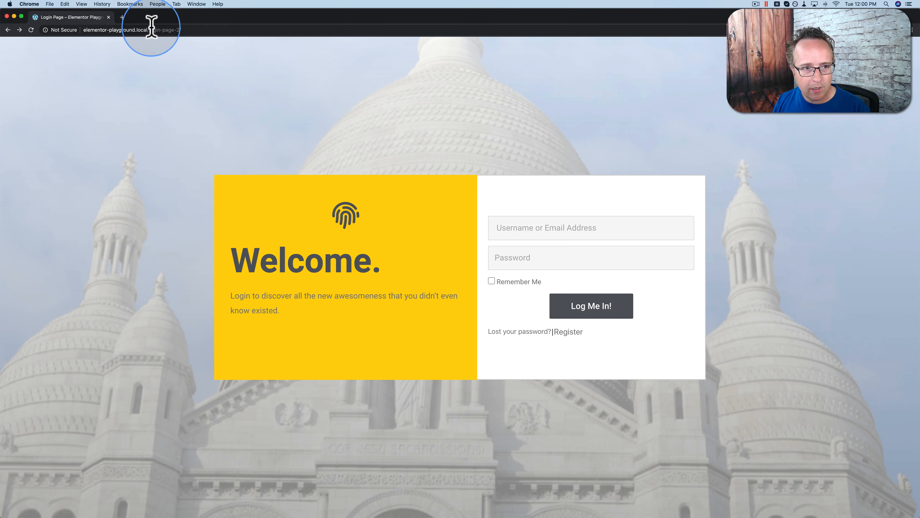
click(122, 18)
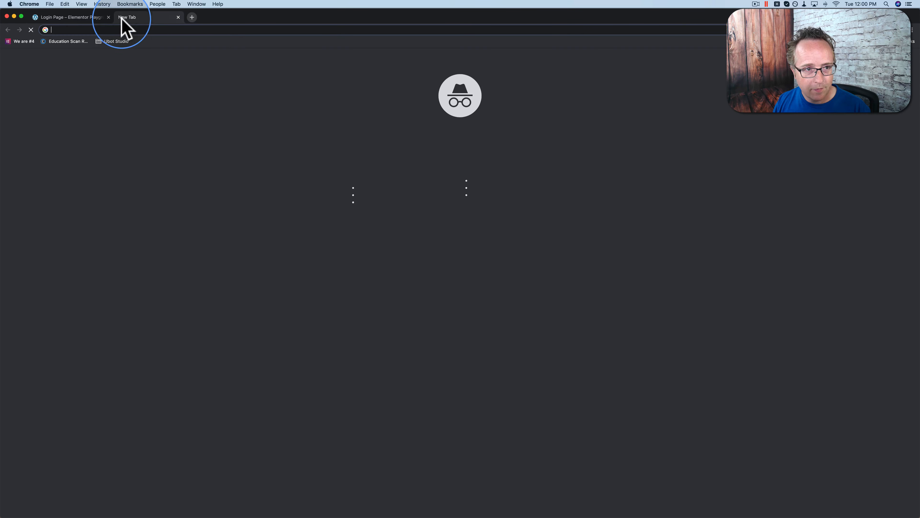
text(elementor-playground.local/login-page-2/)
key(Return)
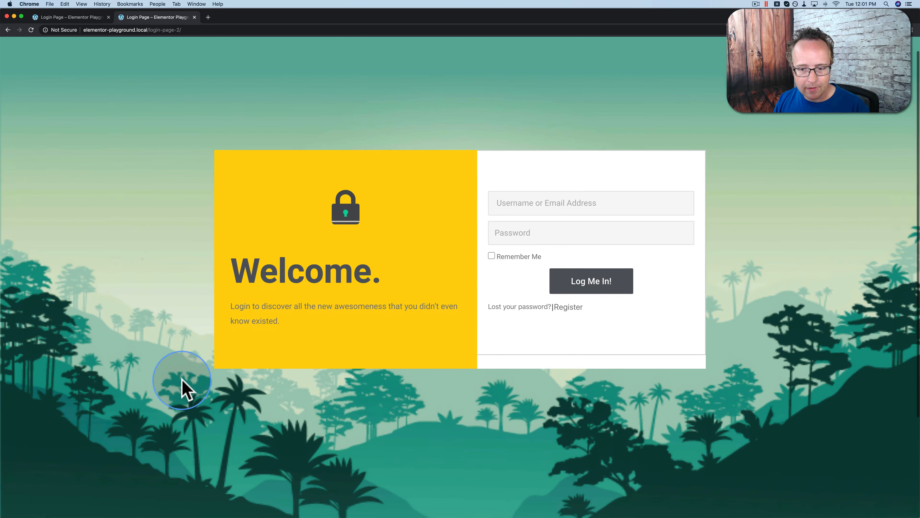
scroll(182, 380, up, 2)
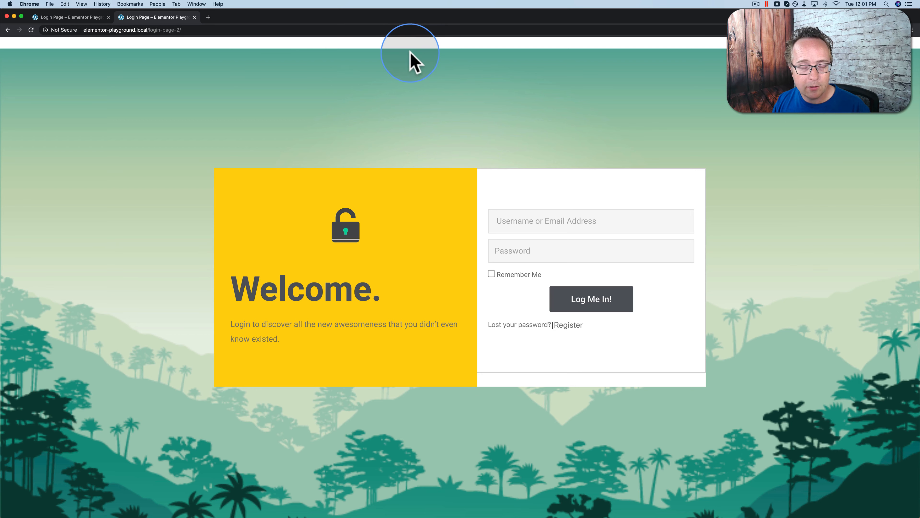
scroll(163, 173, down, 3)
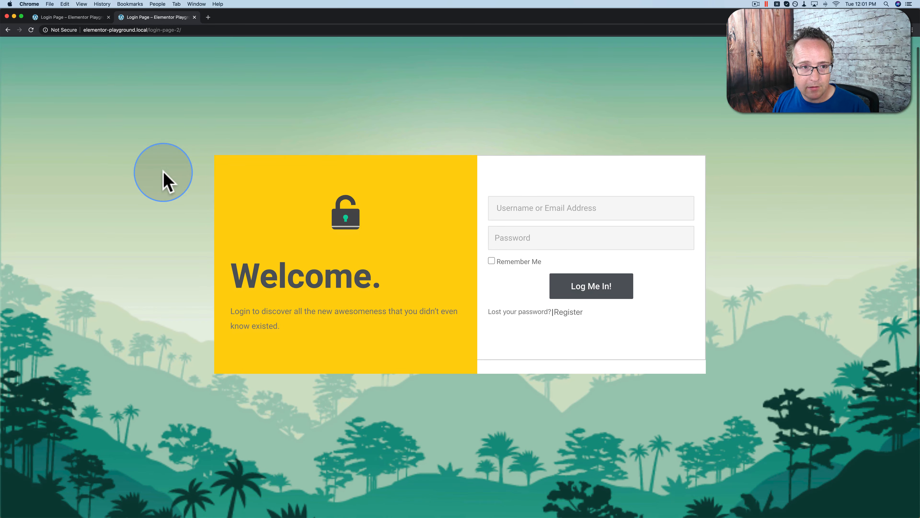